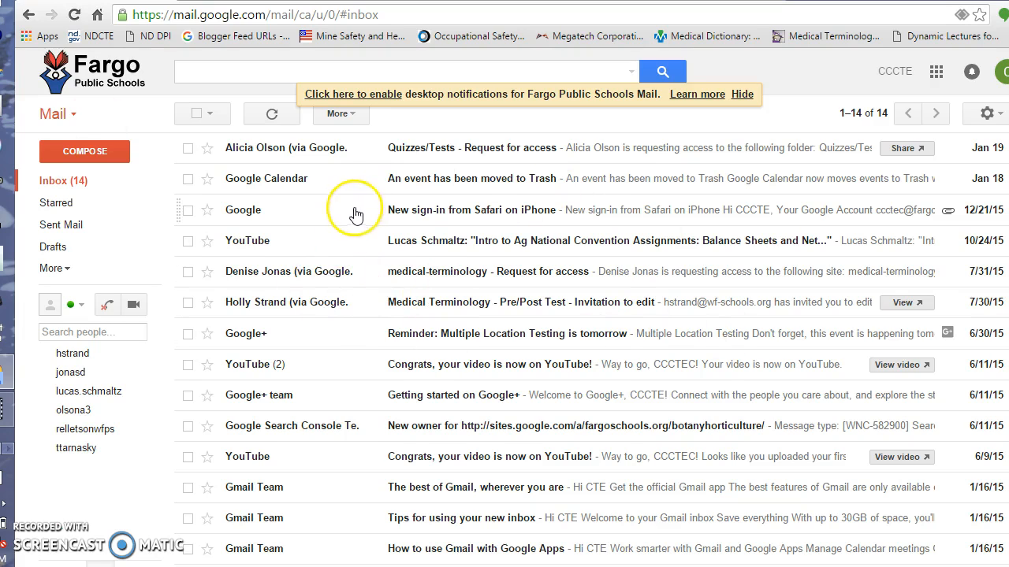
Step: Show Gmail's Mail/Contacts/Tasks switcher menu from the Mail dropdown
left_click(74, 115)
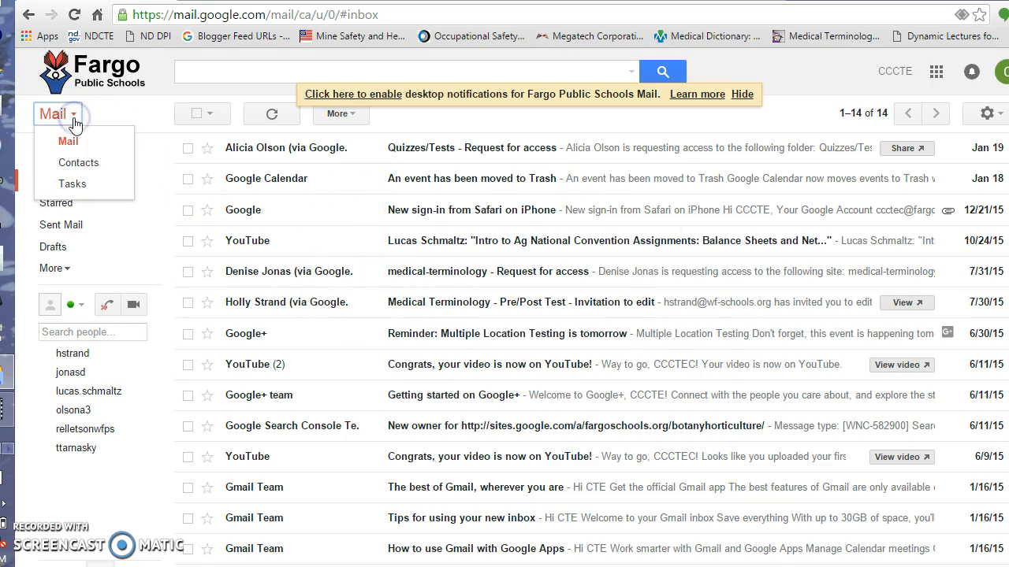
Step: In Contacts, add the colleague's suggested school e-mail address as a new contact
left_click(81, 167)
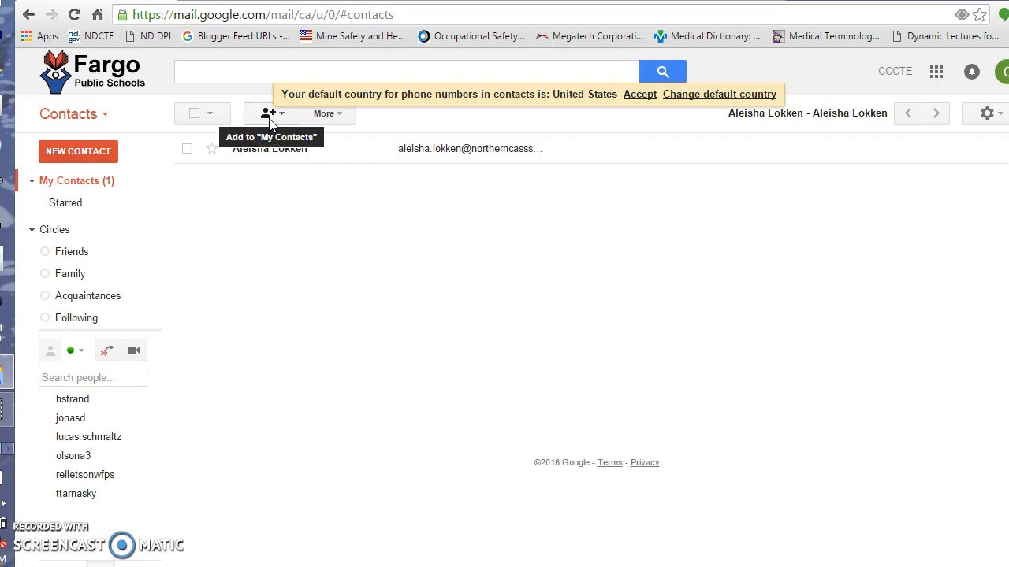
left_click(269, 118)
type("pier")
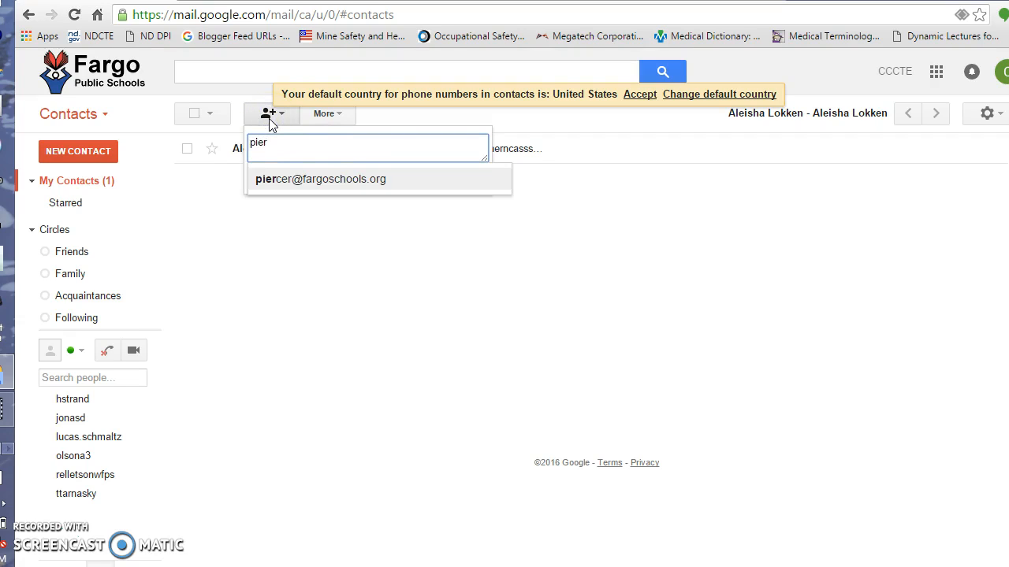
left_click(319, 184)
left_click(319, 180)
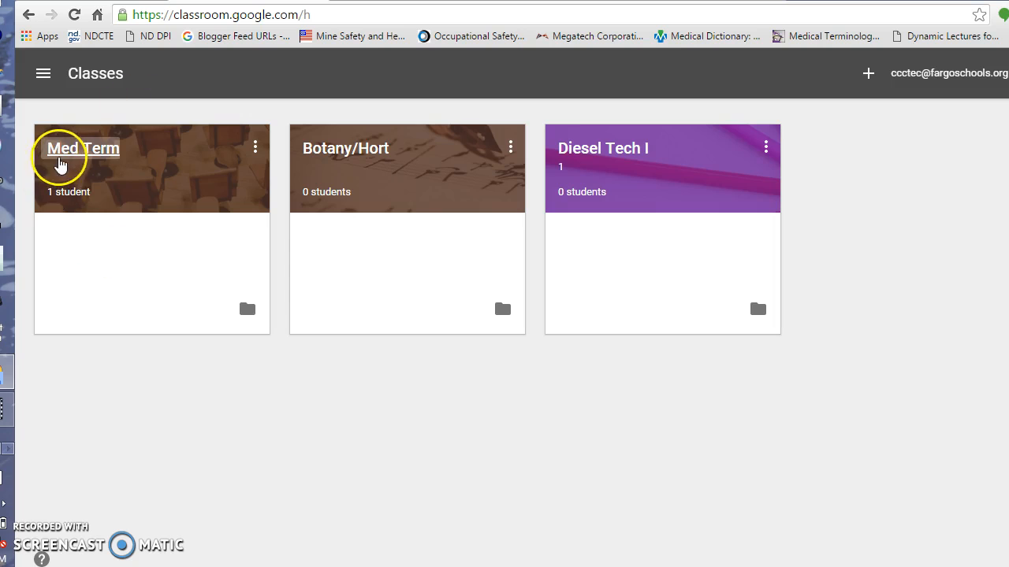
Step: Open the Med Term class's About page and start inviting a teacher
left_click(61, 158)
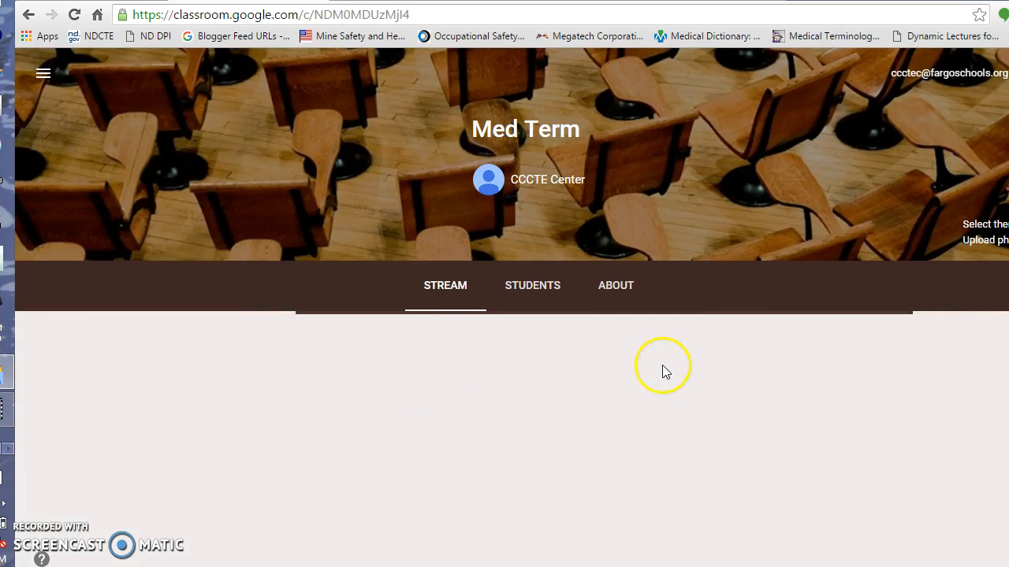
scroll(663, 367, "down", 2)
left_click(606, 128)
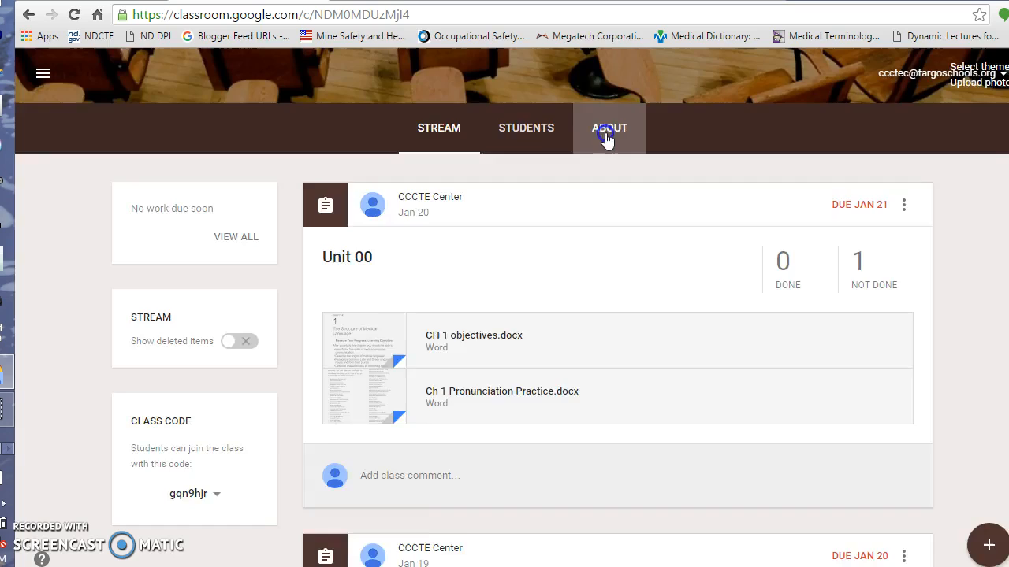
scroll(218, 419, "down", 1)
scroll(218, 419, "down", 1)
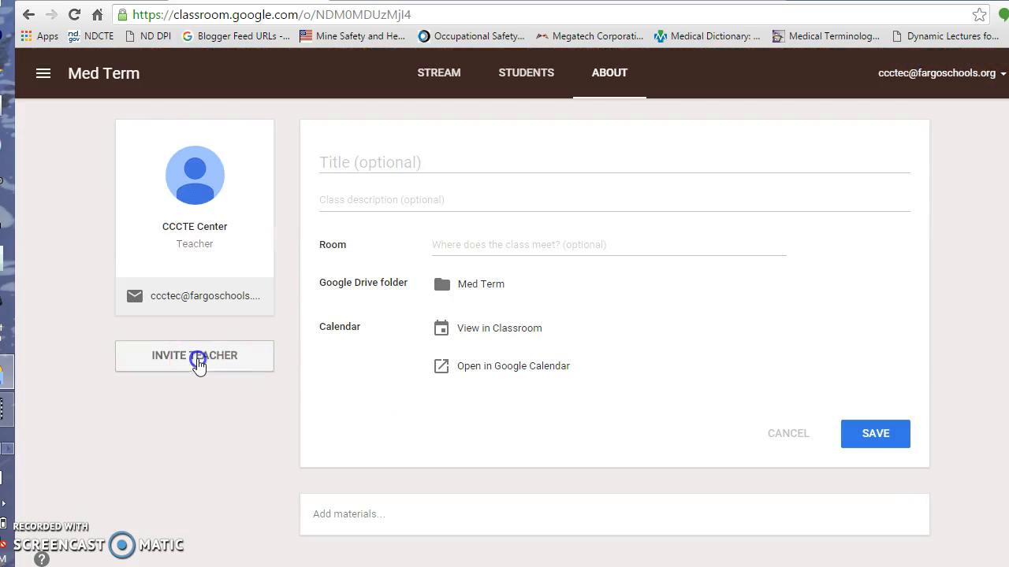
left_click(198, 353)
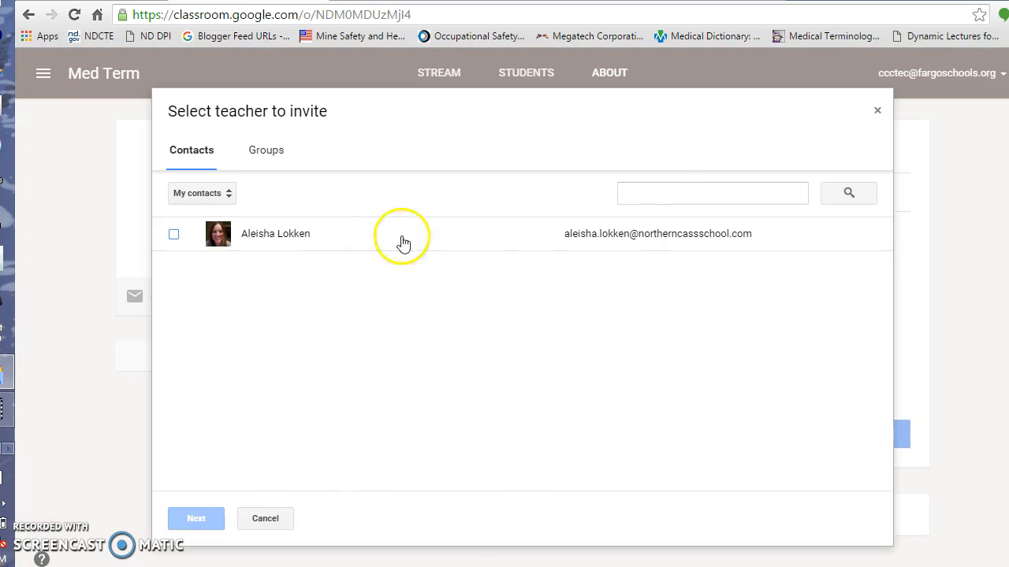
Step: Search the teacher-invite list for the colleague's e-mail, which finds no matching contacts
left_click(639, 196)
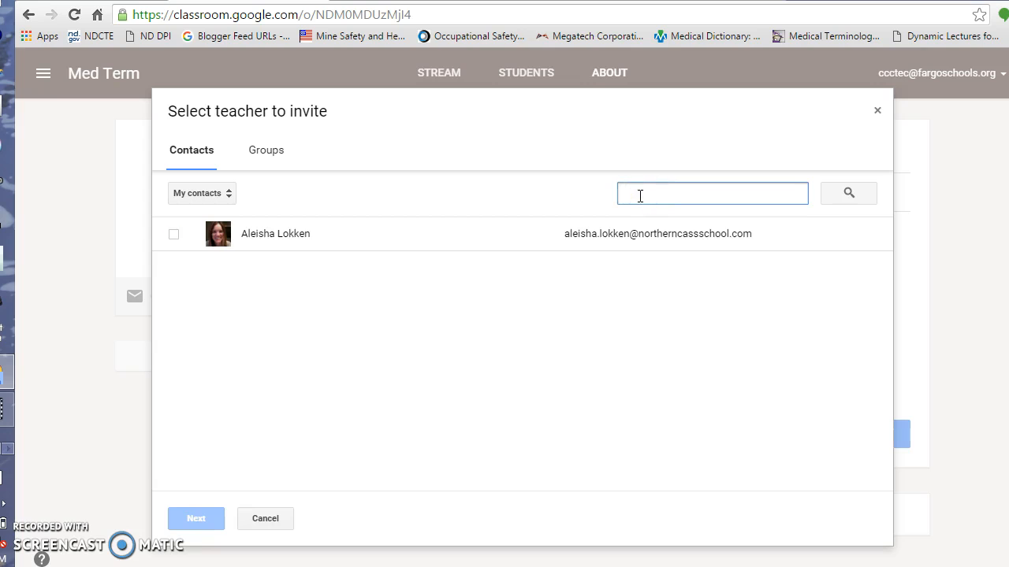
type("pi")
key("BackSpace")
key("BackSpace")
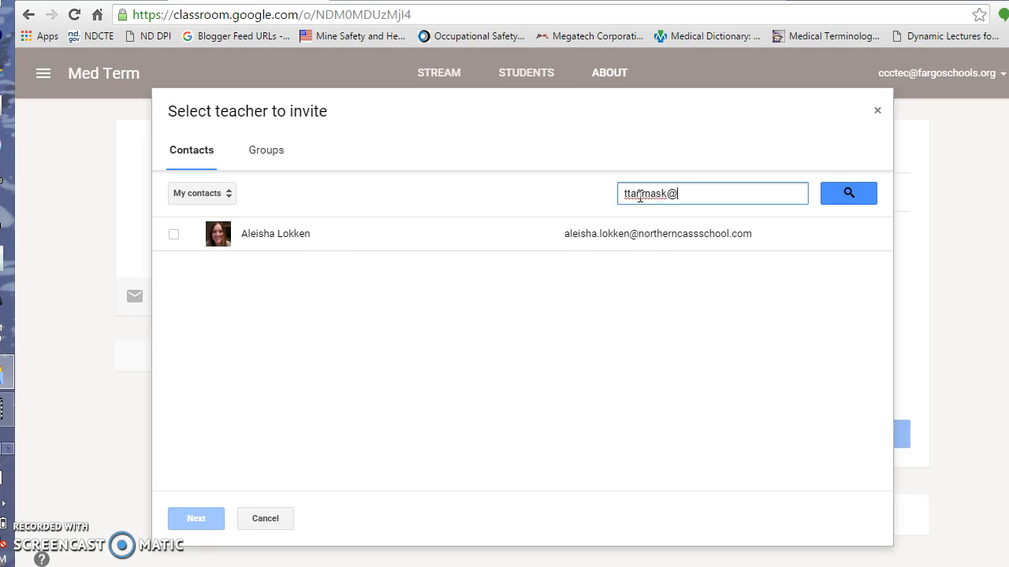
key("Return")
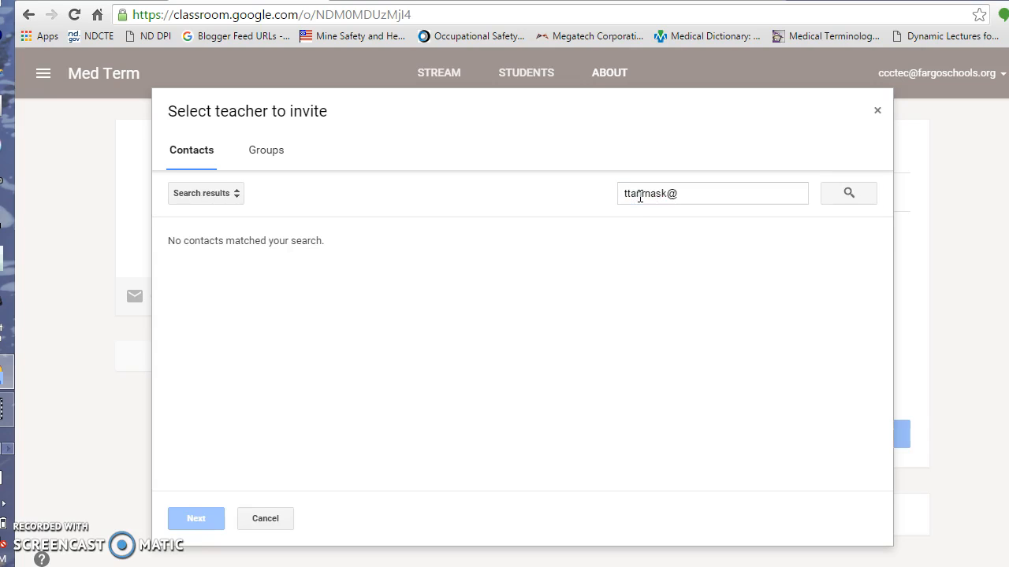
double_click(671, 193)
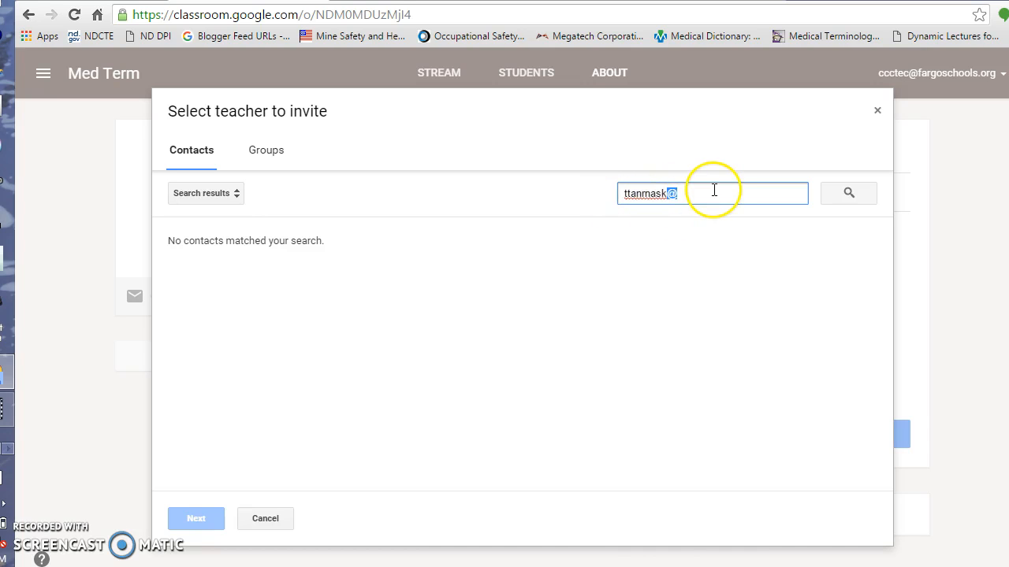
left_click_drag(688, 193, 617, 198)
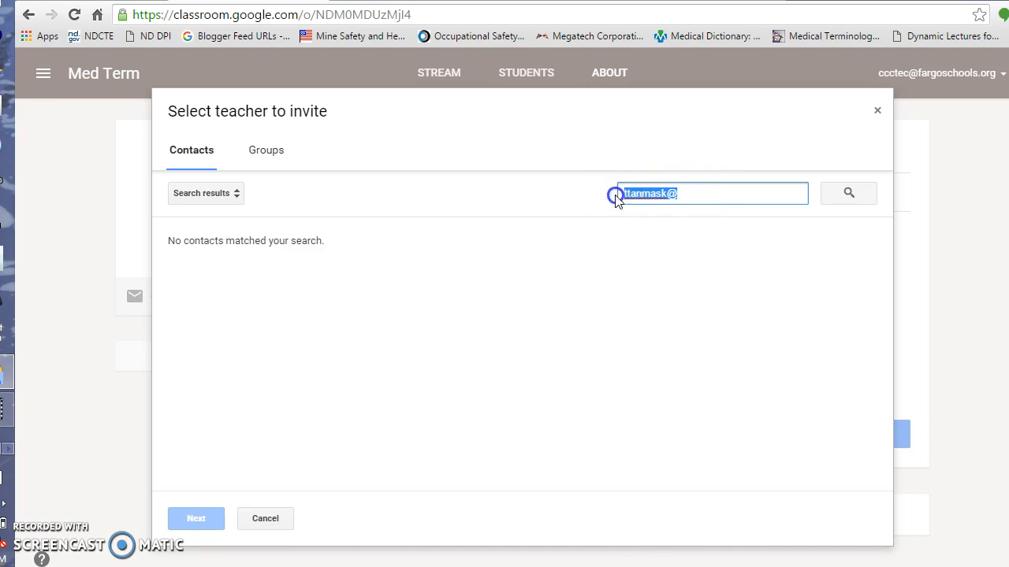
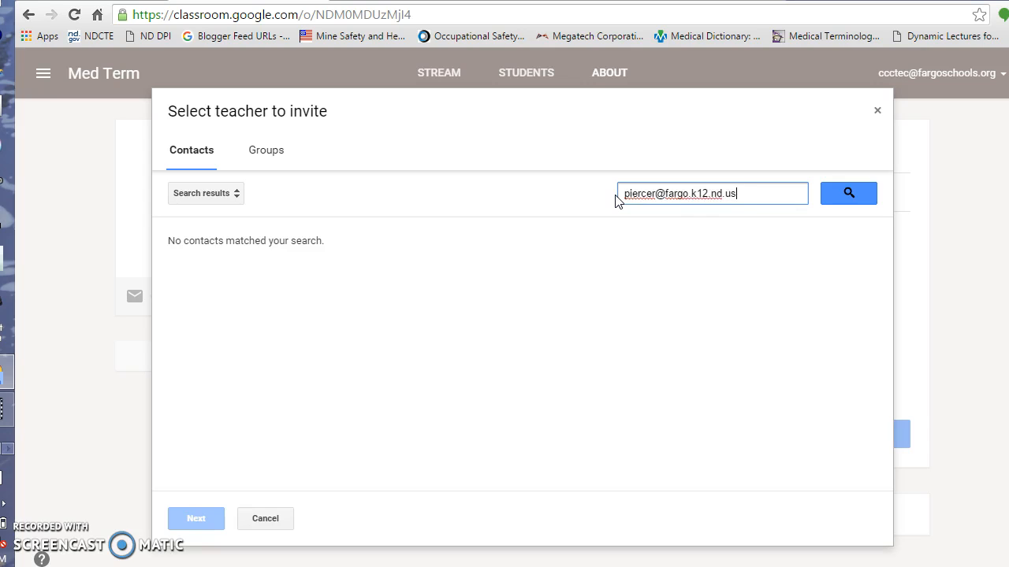
left_click(852, 197)
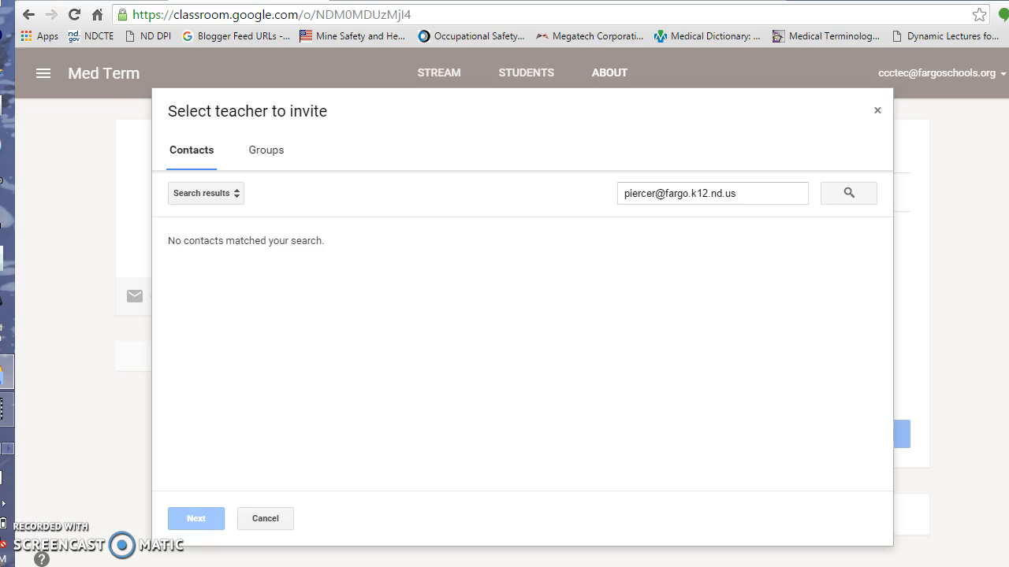
Step: Save the colleague's school address to My Contacts, bringing the count to 2
left_click(77, 1)
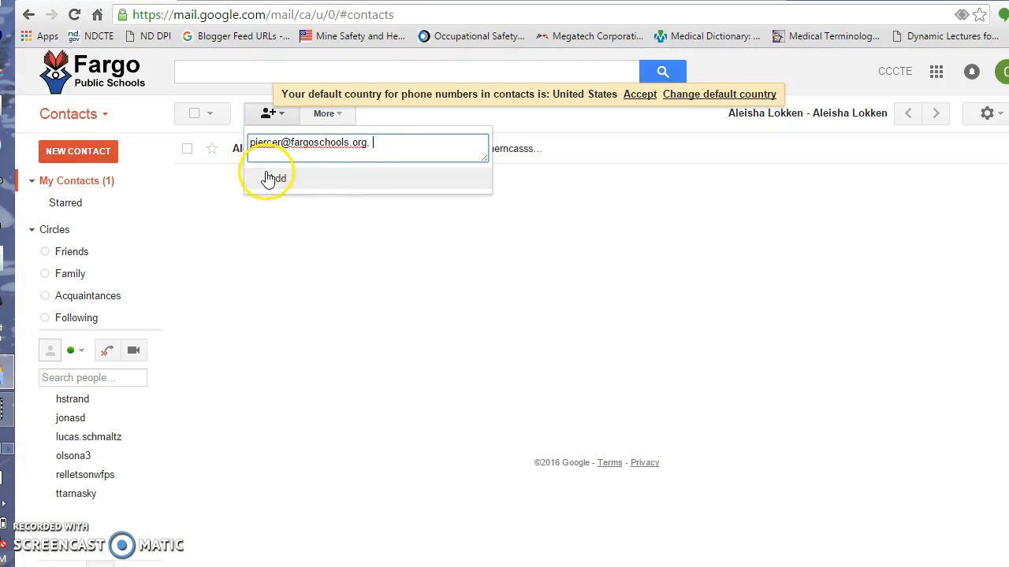
left_click(272, 180)
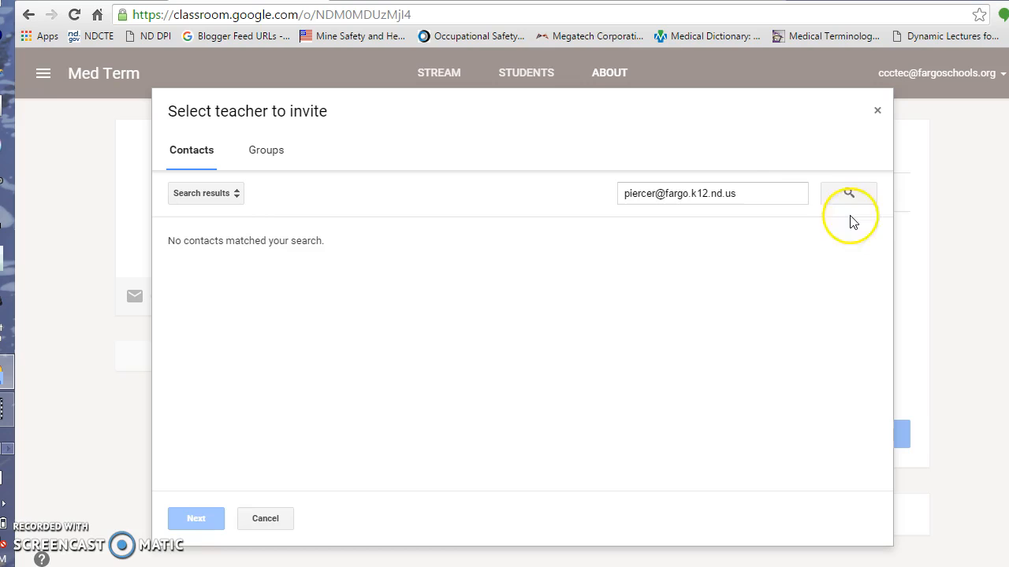
Step: Retry the colleague search, then close the invite list and reload the class page
left_click(756, 192)
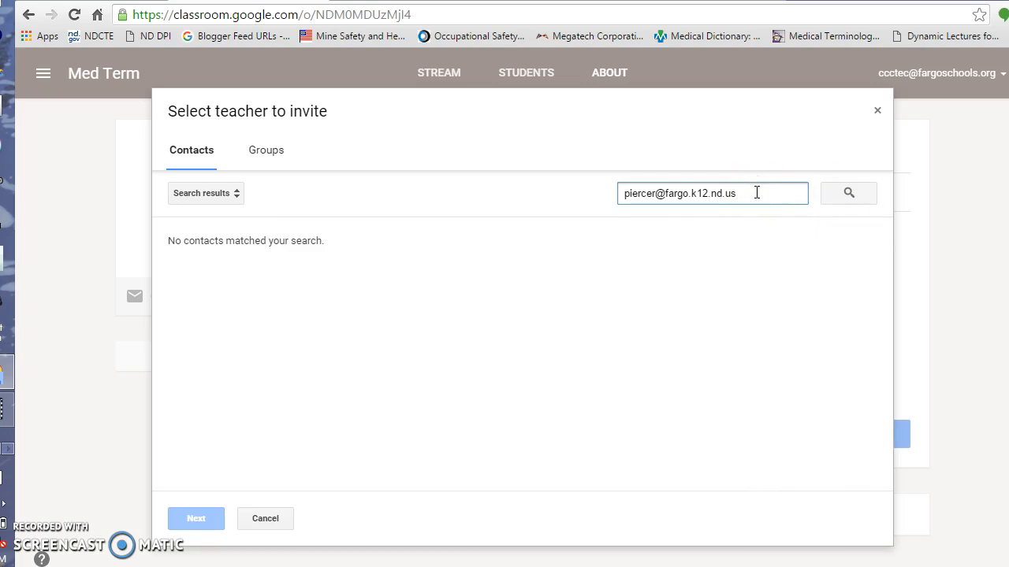
left_click(844, 195)
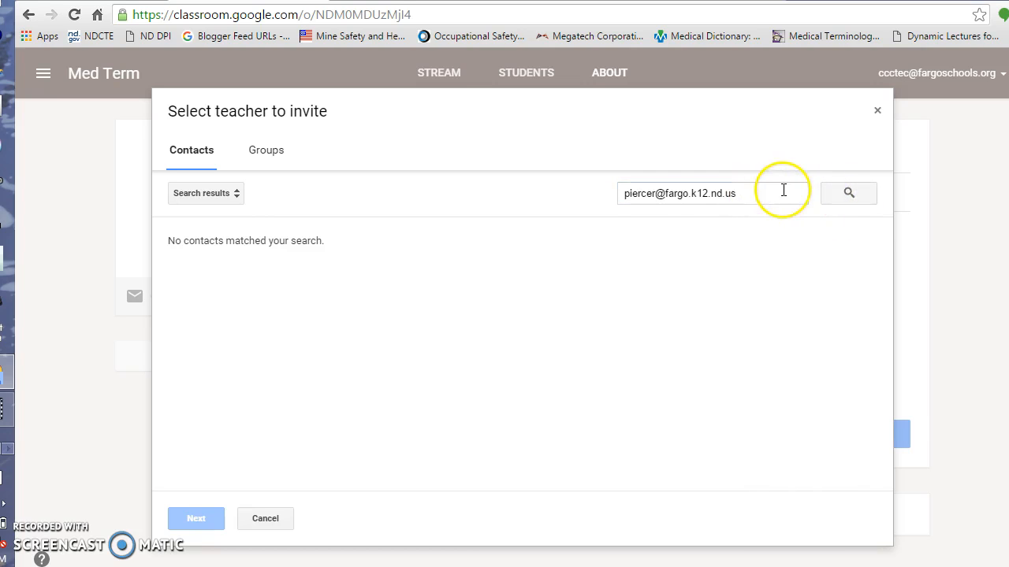
left_click(747, 193)
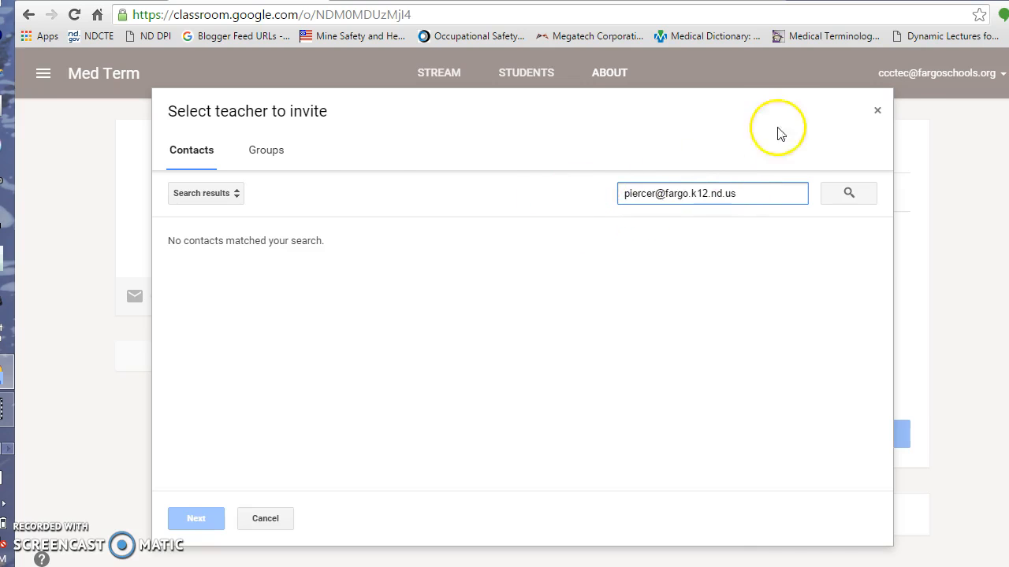
left_click(877, 112)
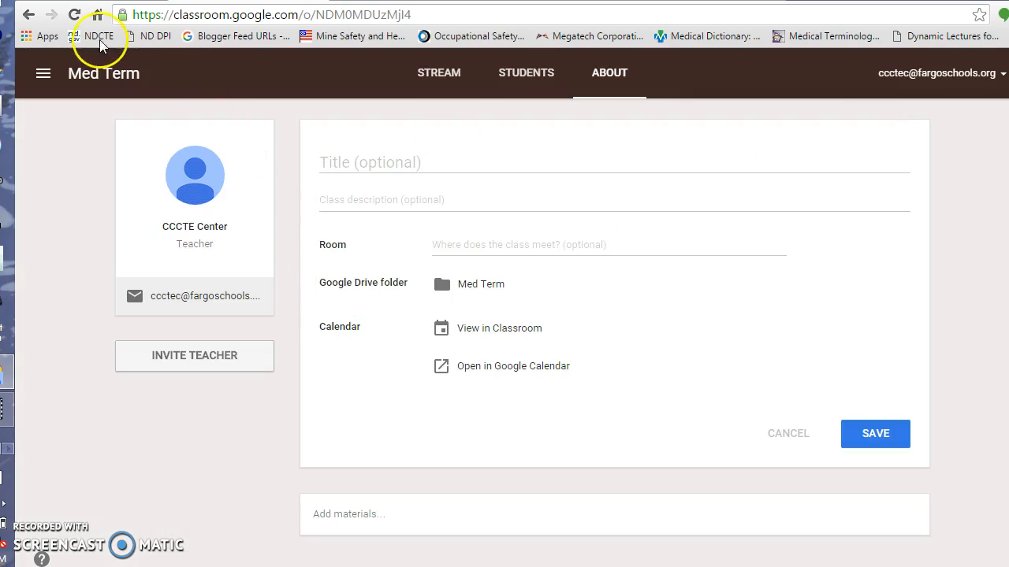
left_click(74, 14)
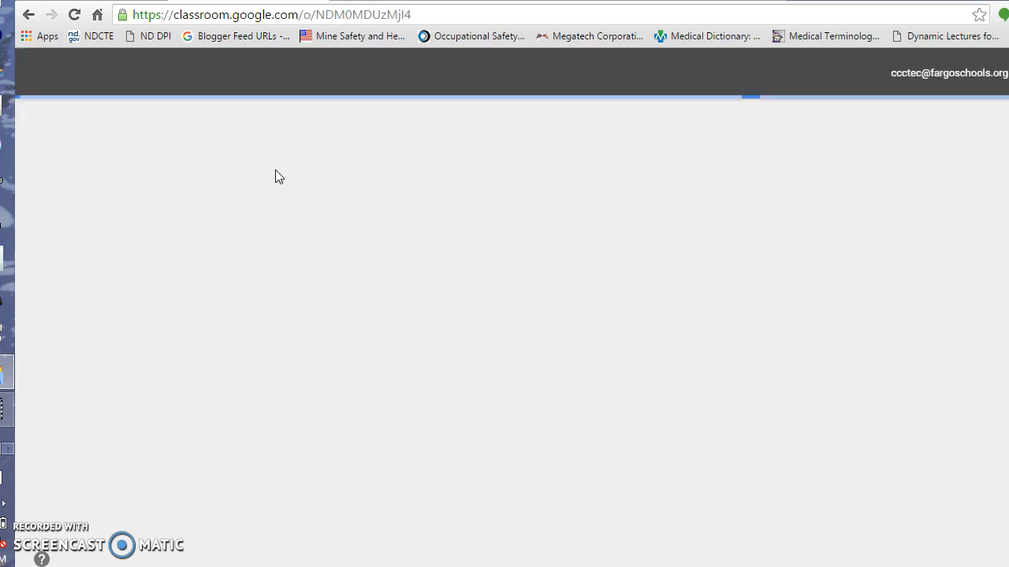
Step: Select the newly saved colleague and send them a Med Term co-teacher invitation
scroll(190, 376, "down", 2)
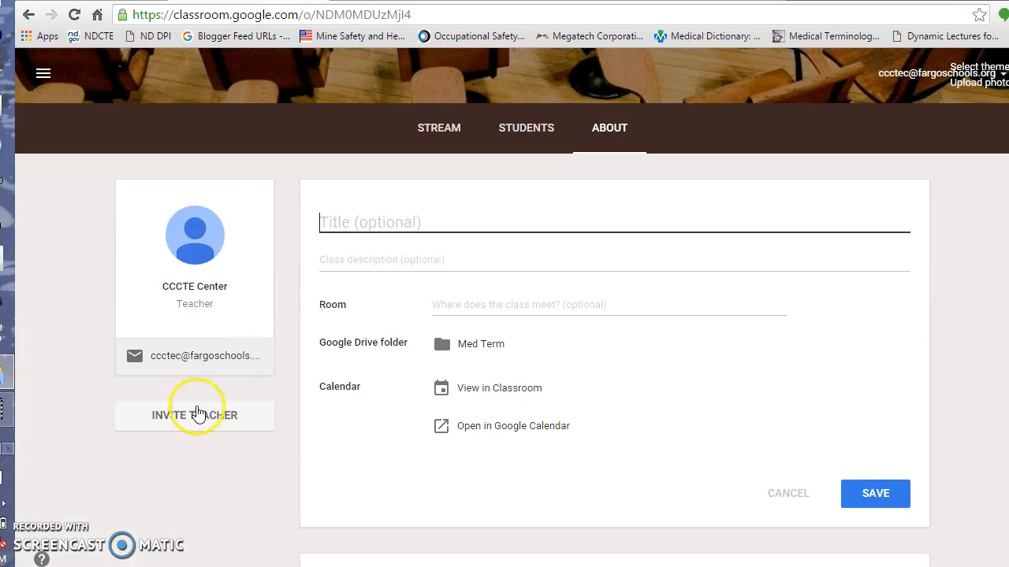
left_click(199, 412)
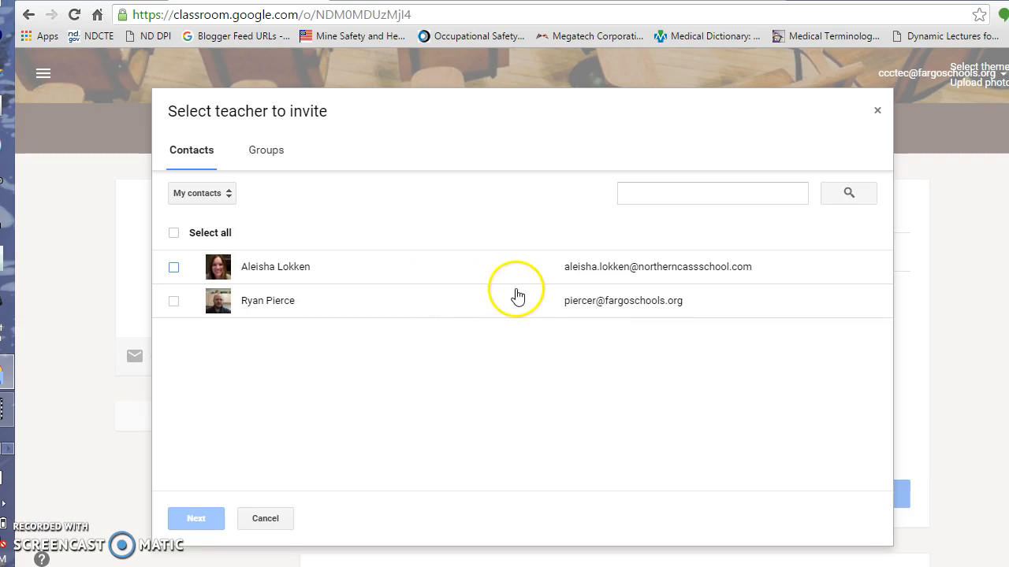
left_click(603, 304)
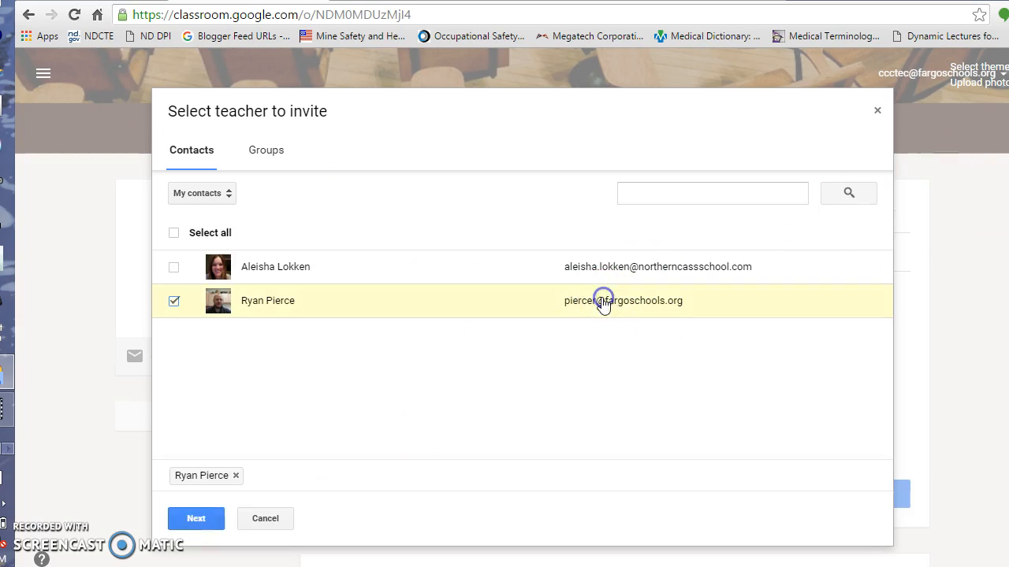
left_click(209, 518)
left_click(610, 411)
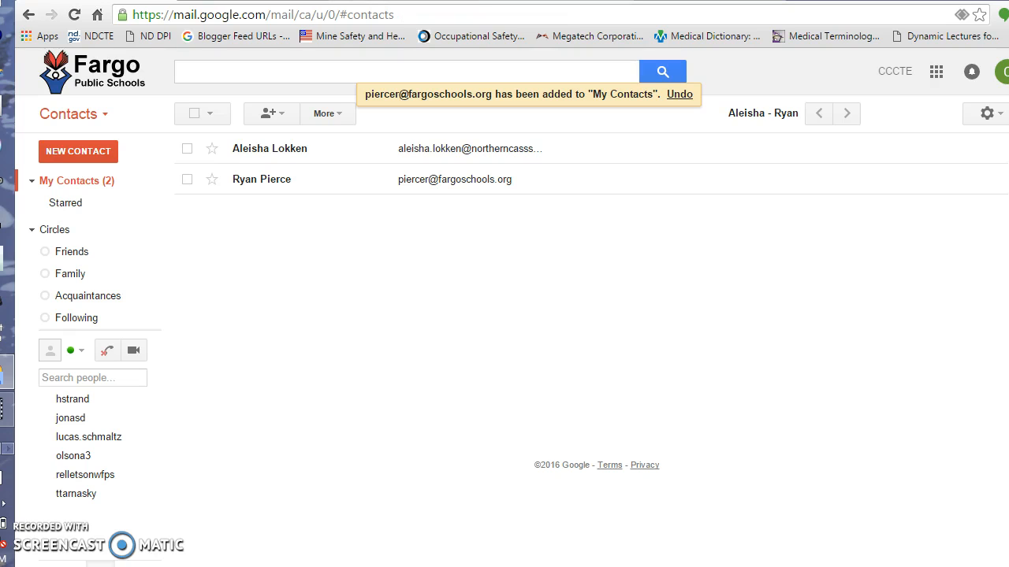
Step: From the Medical Terminology site's Unit 1 page, open the Med/Term Quizzes and Tests folder
left_click(551, 1)
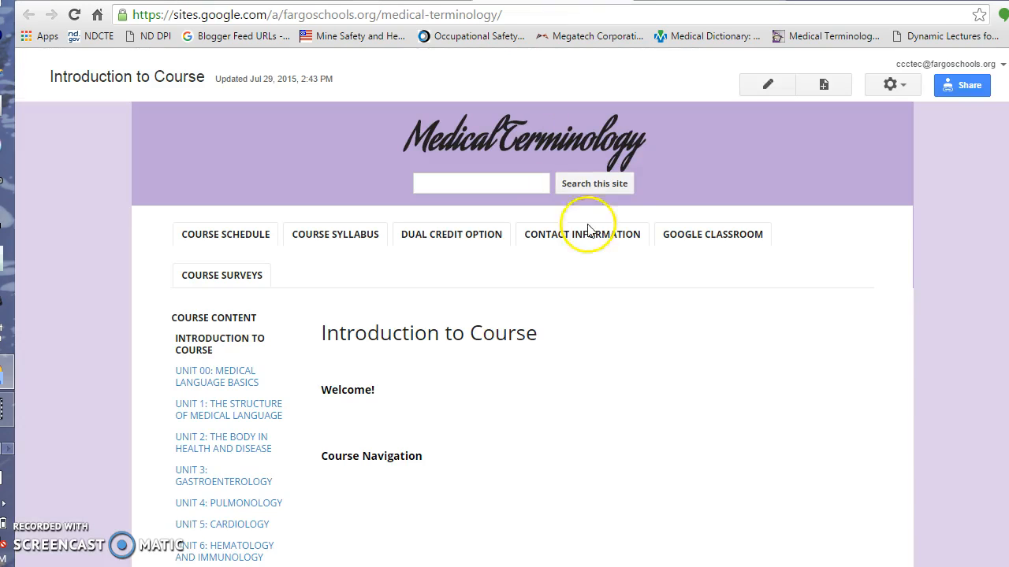
scroll(613, 255, "down", 2)
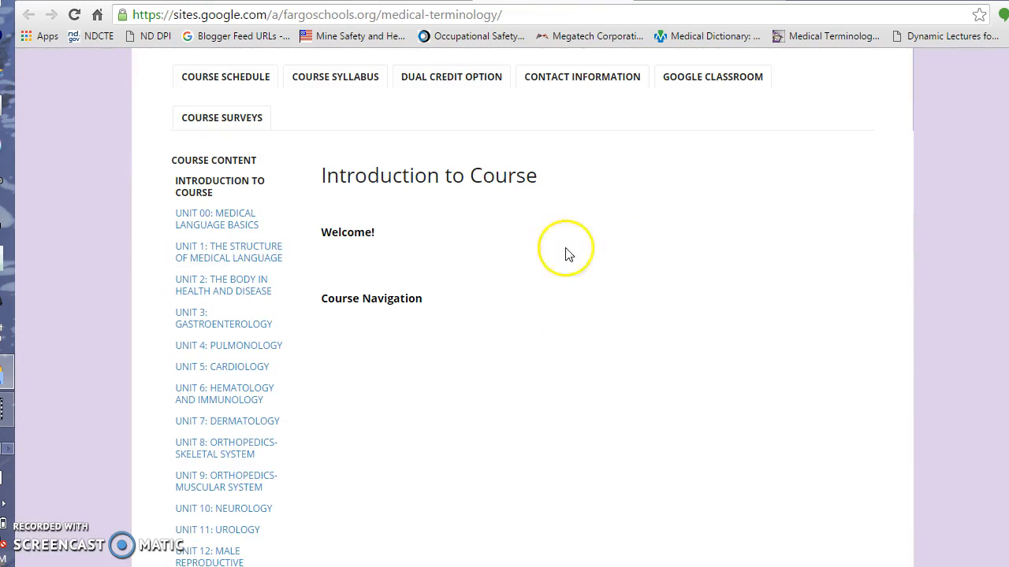
left_click(230, 254)
scroll(638, 344, "down", 4)
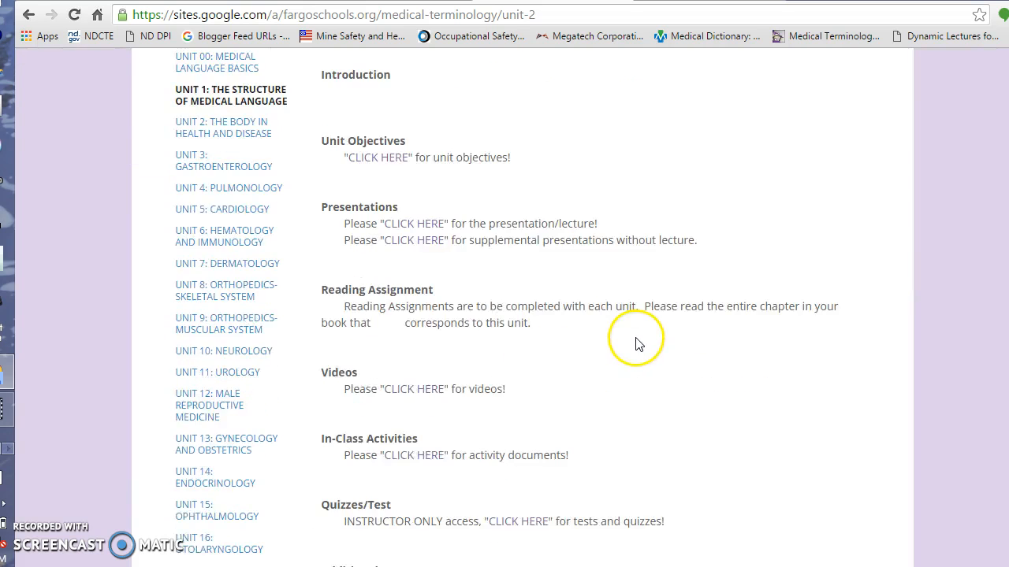
scroll(638, 344, "down", 2)
left_click(505, 365)
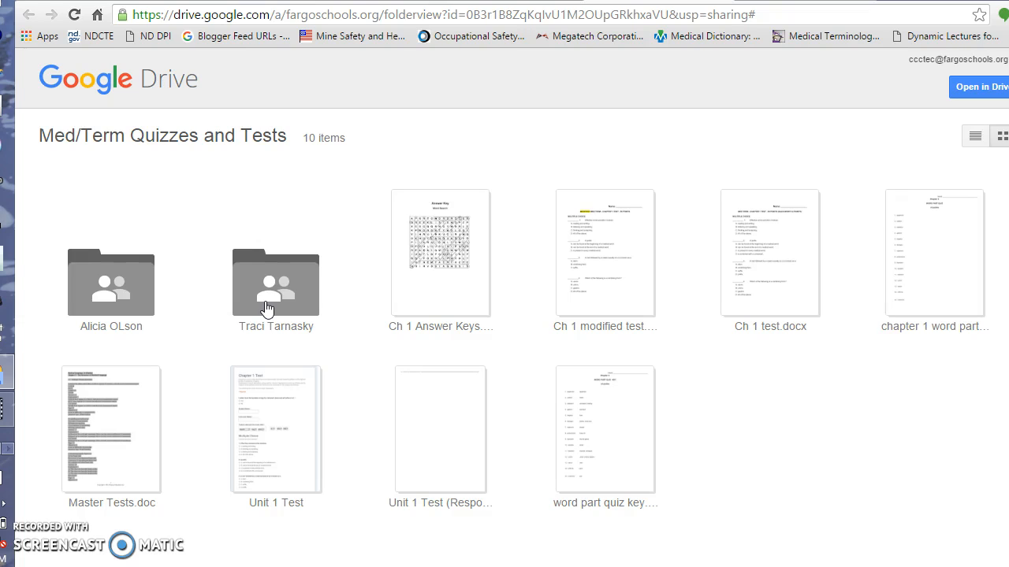
Step: Open the teacher's subfolder, preview the Unit 1 Test form, and check its folder location
double_click(265, 301)
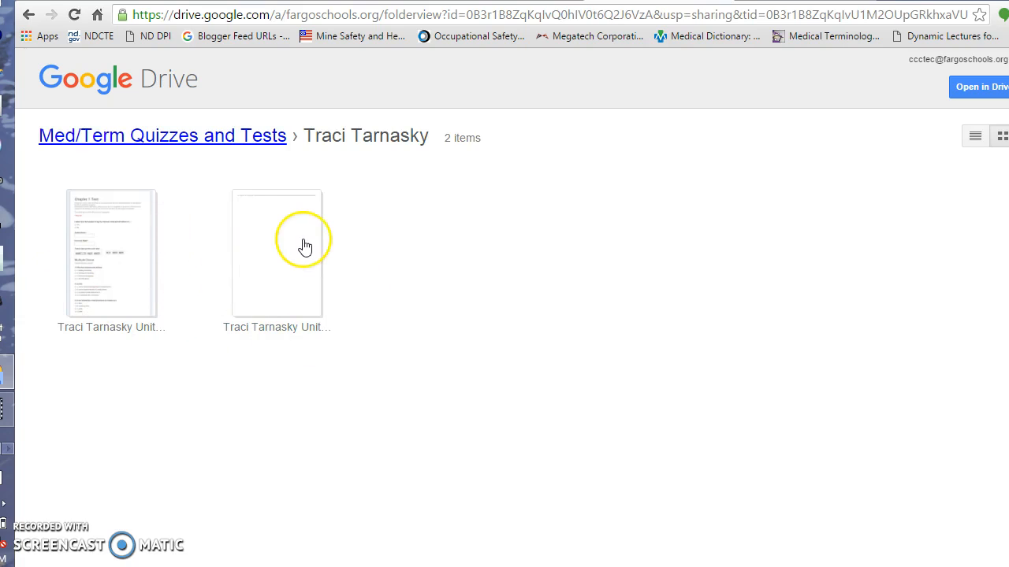
left_click(111, 250)
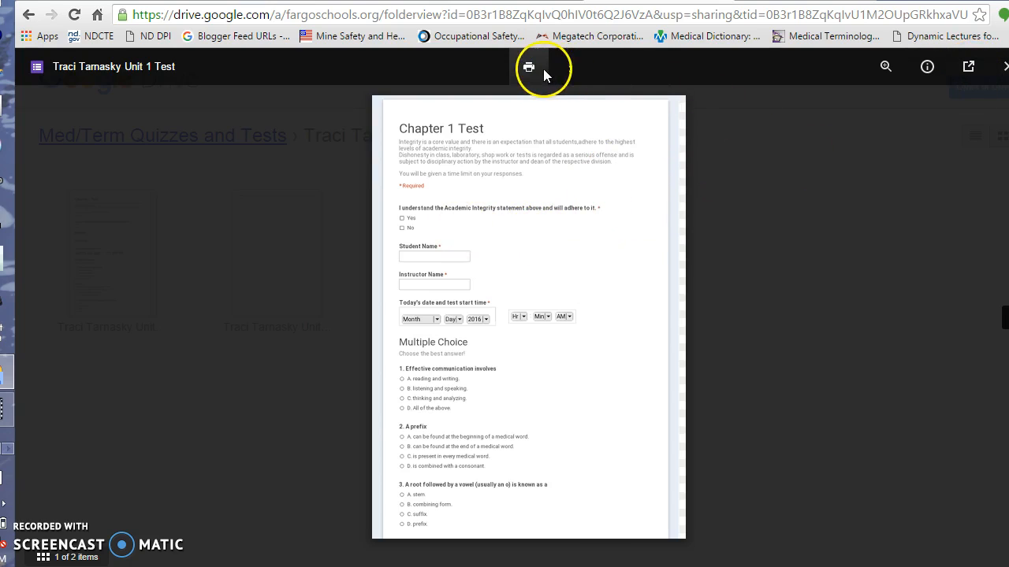
left_click(570, 68)
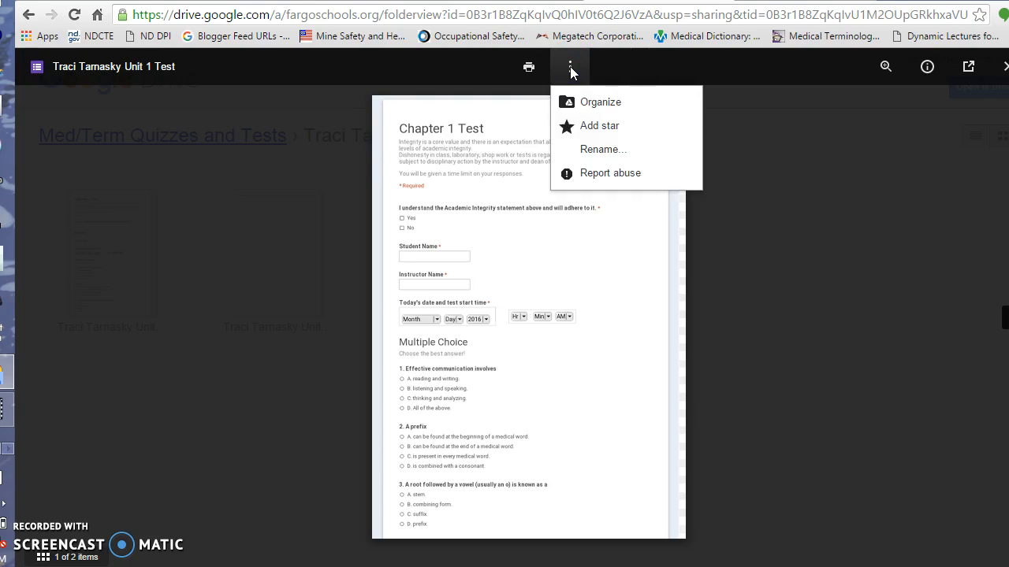
left_click(585, 104)
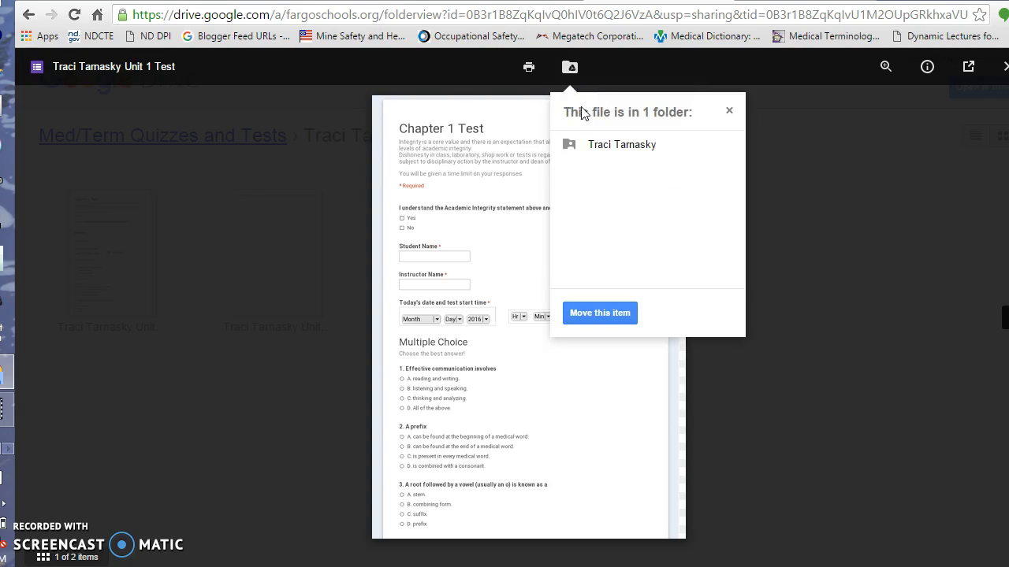
left_click(729, 109)
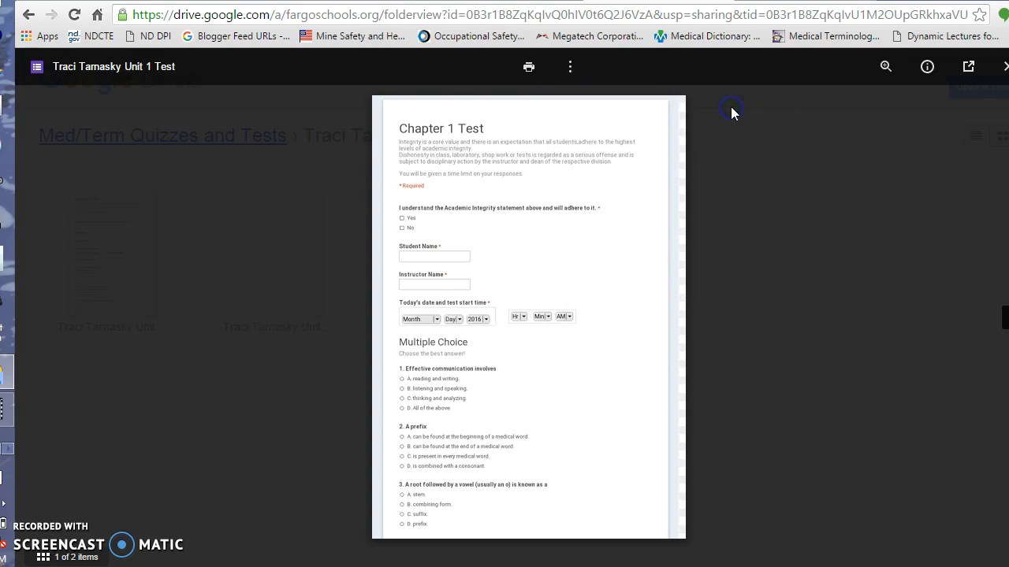
Step: Open the Chapter 1 Test form in the editor and copy its share link
left_click(970, 68)
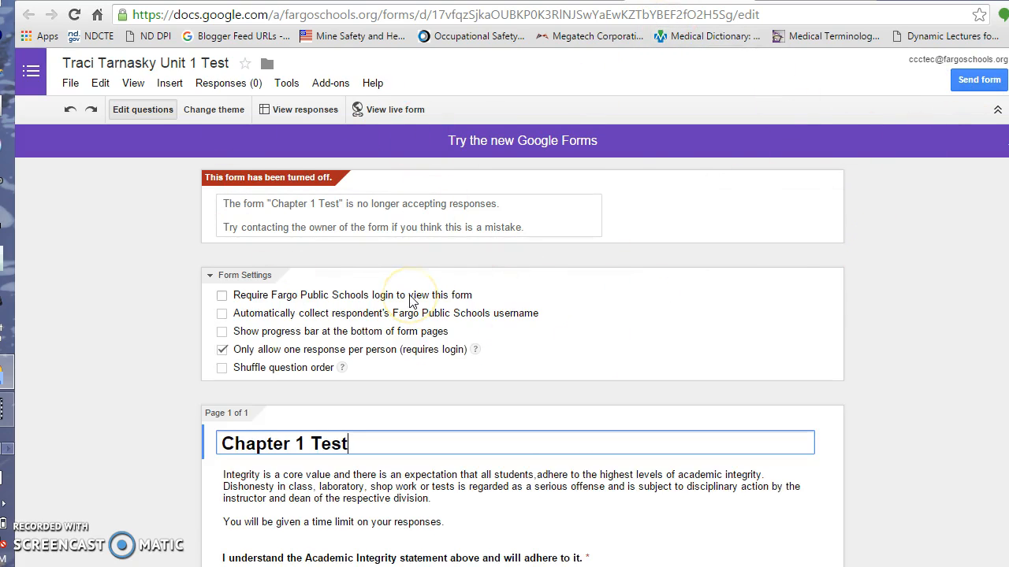
left_click(974, 82)
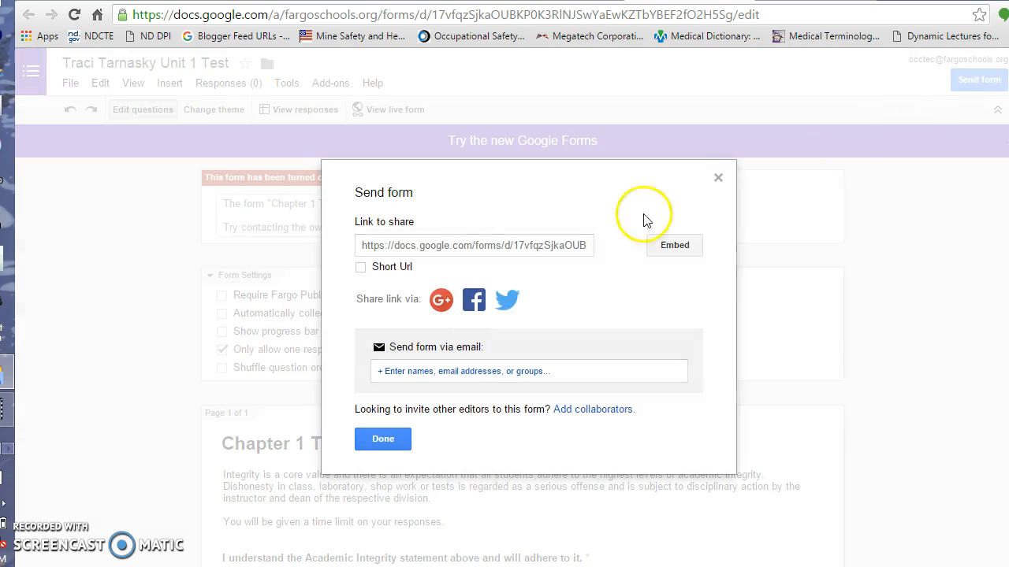
left_click(404, 245)
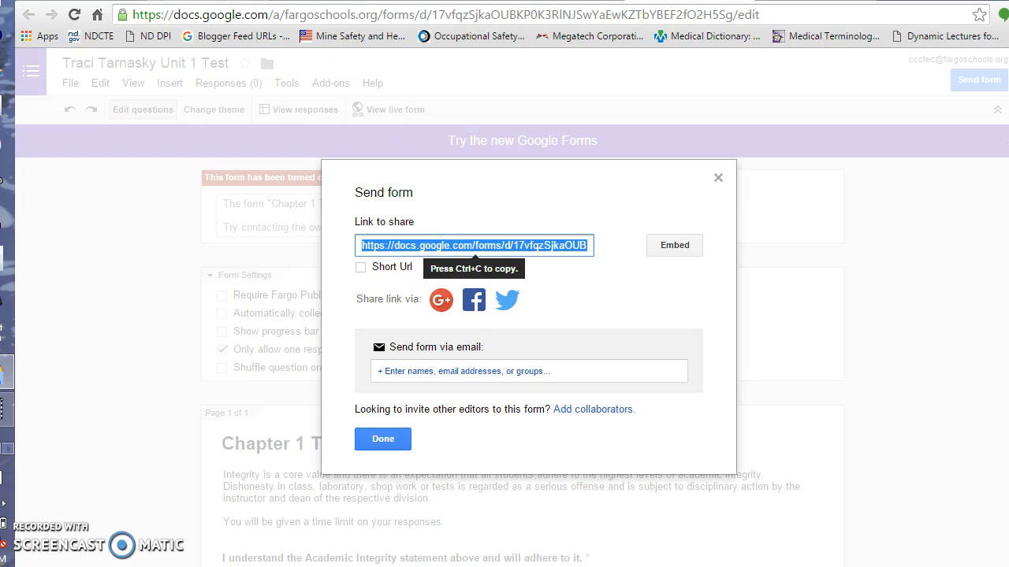
left_click(180, 1)
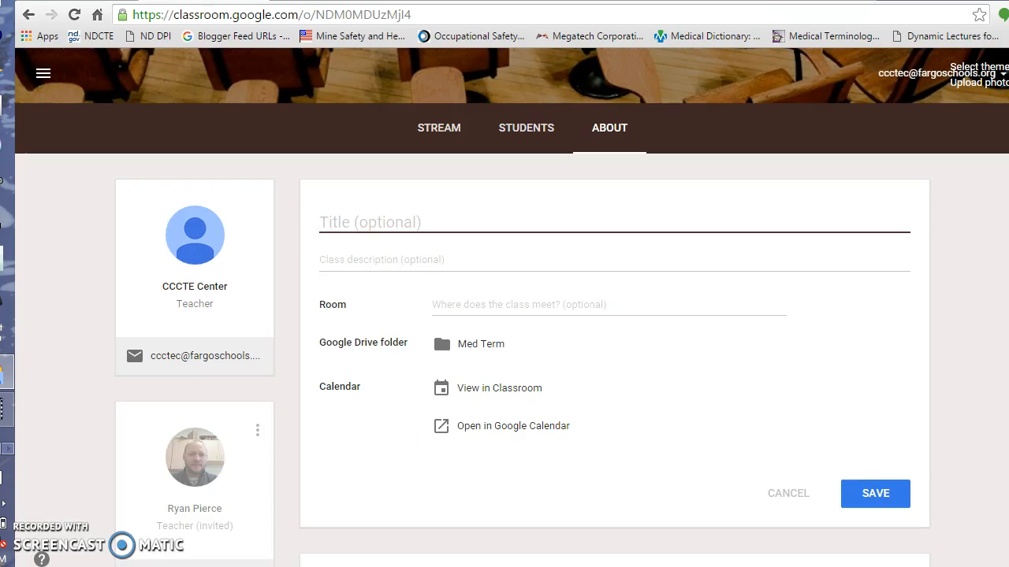
Step: Assign 'Chapter 1 Test', due Feb 1, in the Med Term stream with the form link
left_click(428, 131)
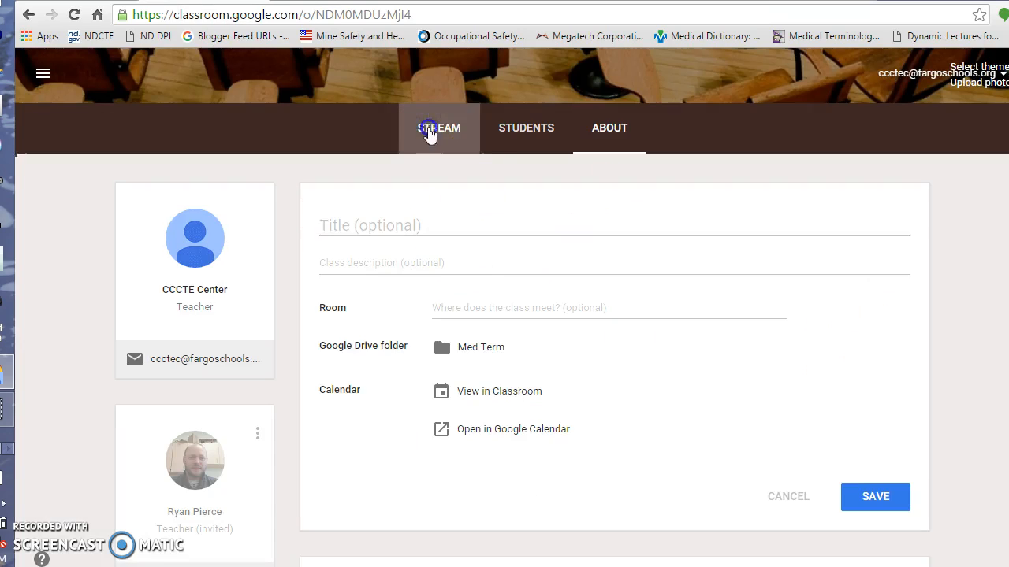
scroll(913, 410, "down", 3)
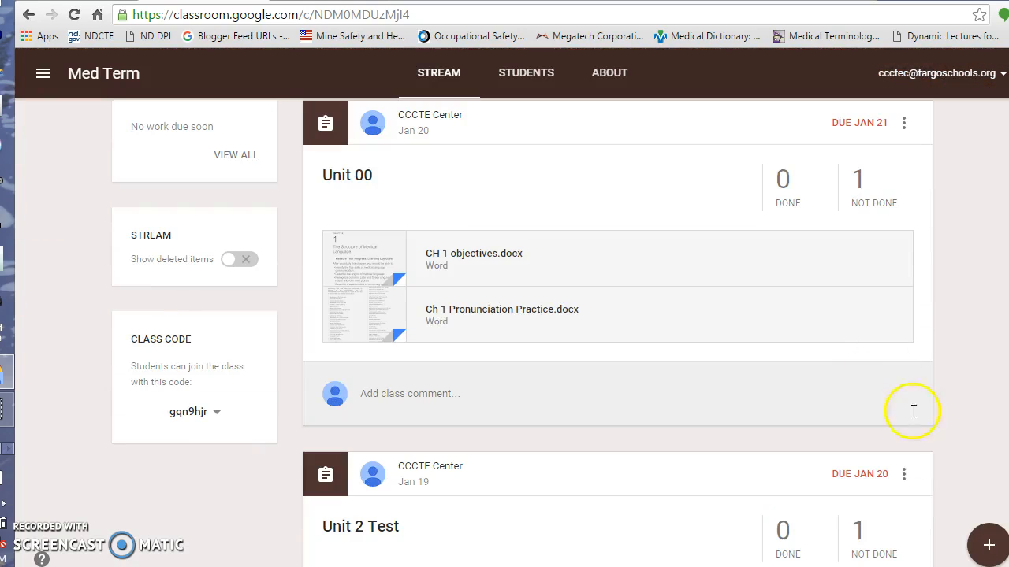
mouse_move(988, 544)
left_click(989, 435)
type("Chapter 1 Test")
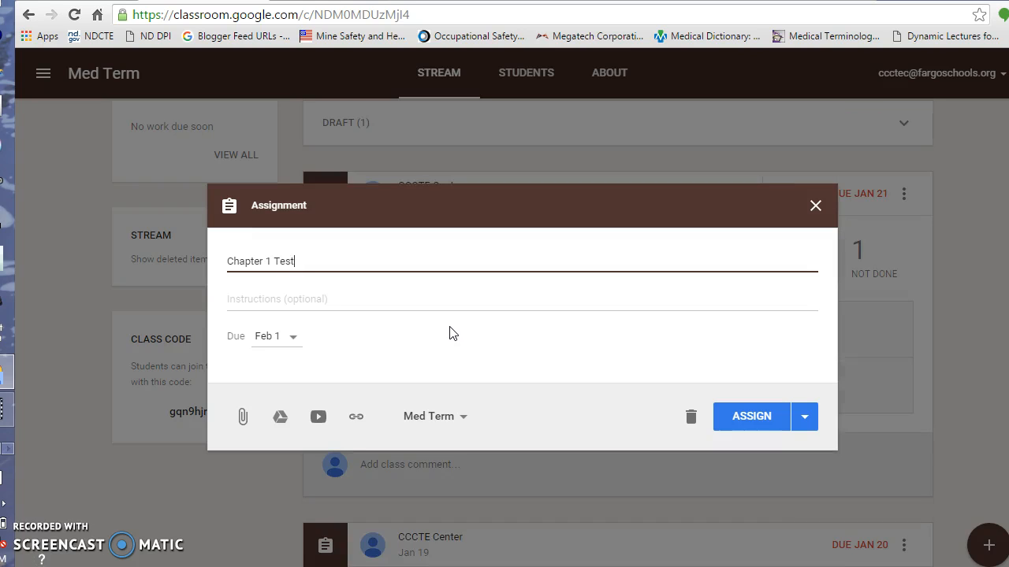
left_click(356, 418)
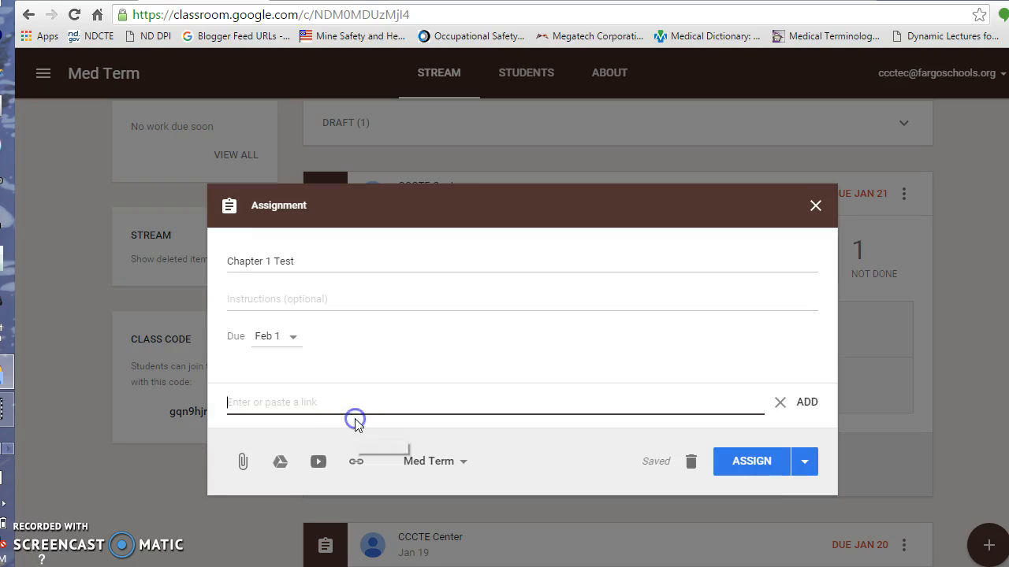
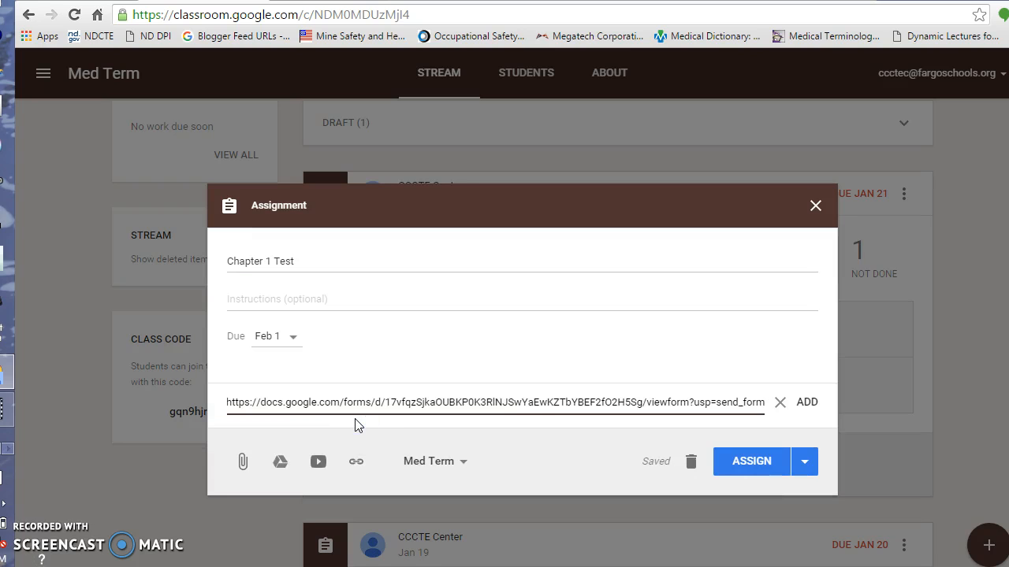
left_click(806, 403)
left_click(742, 473)
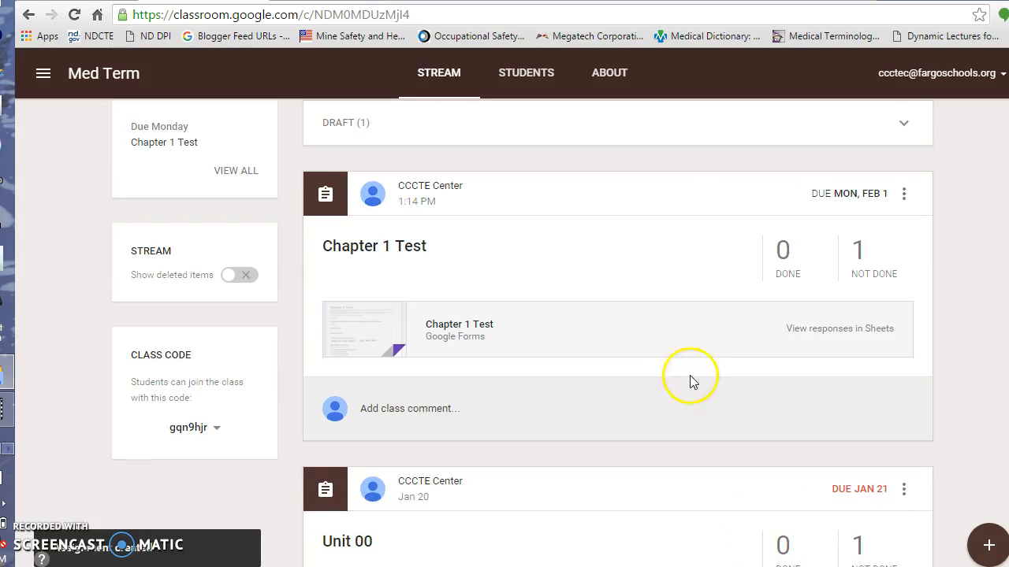
Step: Close the Send form dialog and open the Chapter 1 Test form from the posted assignment
scroll(684, 344, "down", 1)
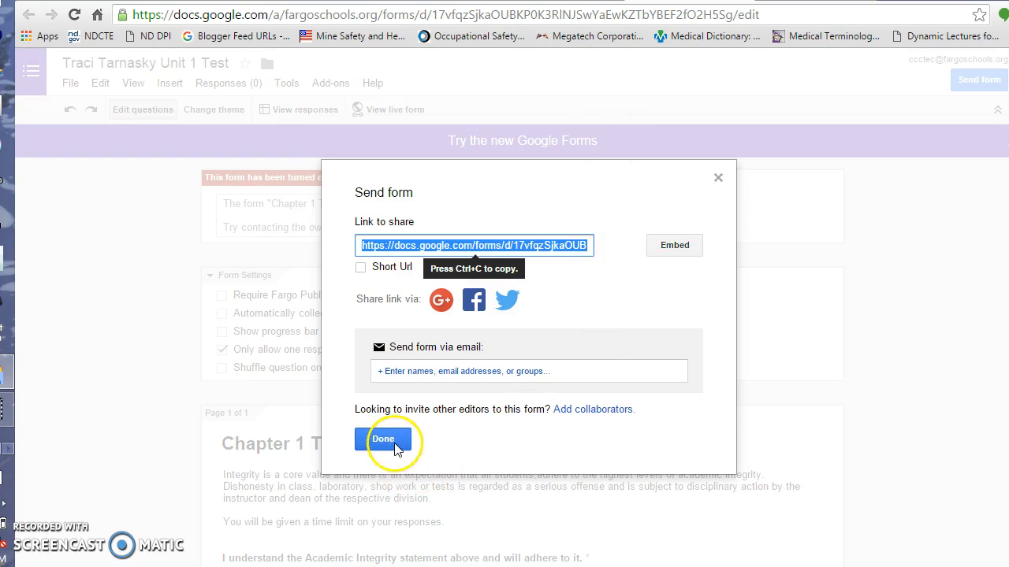
left_click(383, 440)
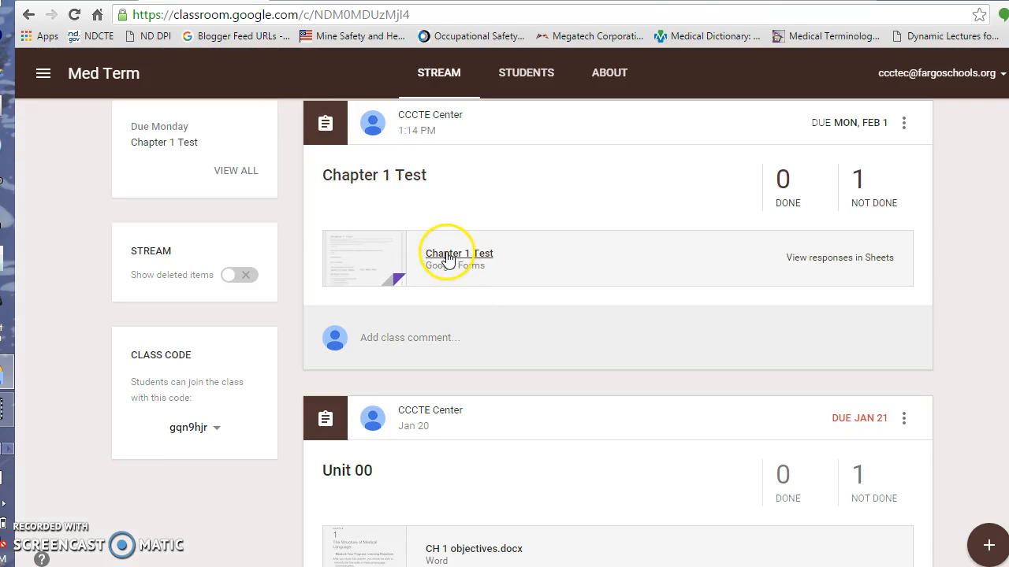
left_click(450, 253)
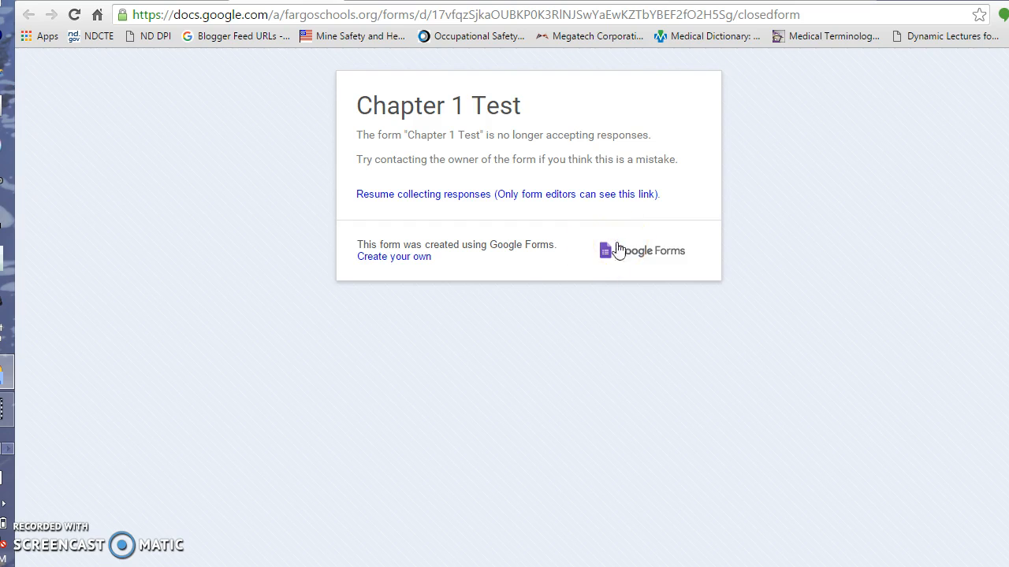
Step: Switch the Chapter 1 Test form to accepting responses, then return to the Med Term stream
left_click(334, 1)
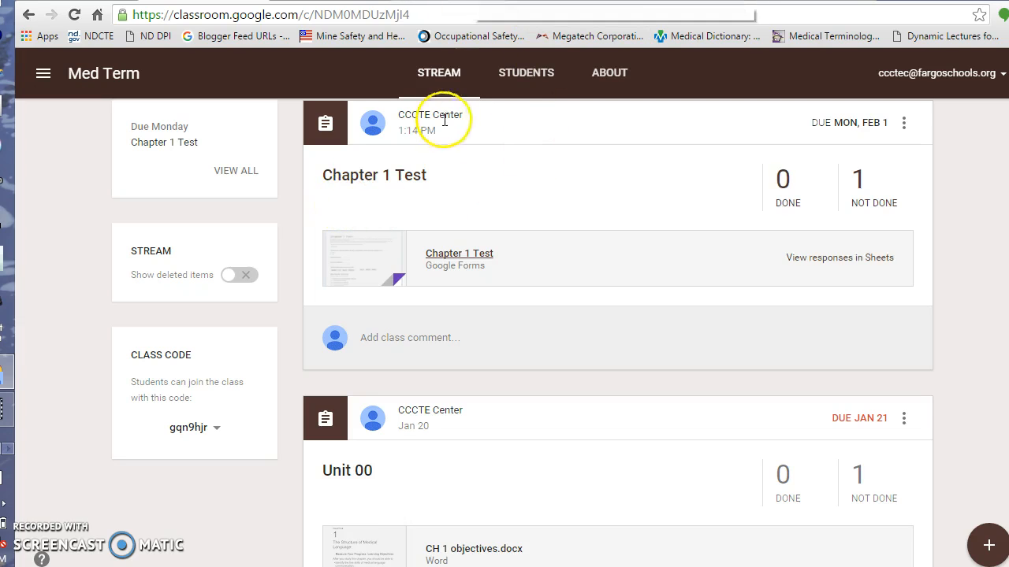
key("ctrl+Tab")
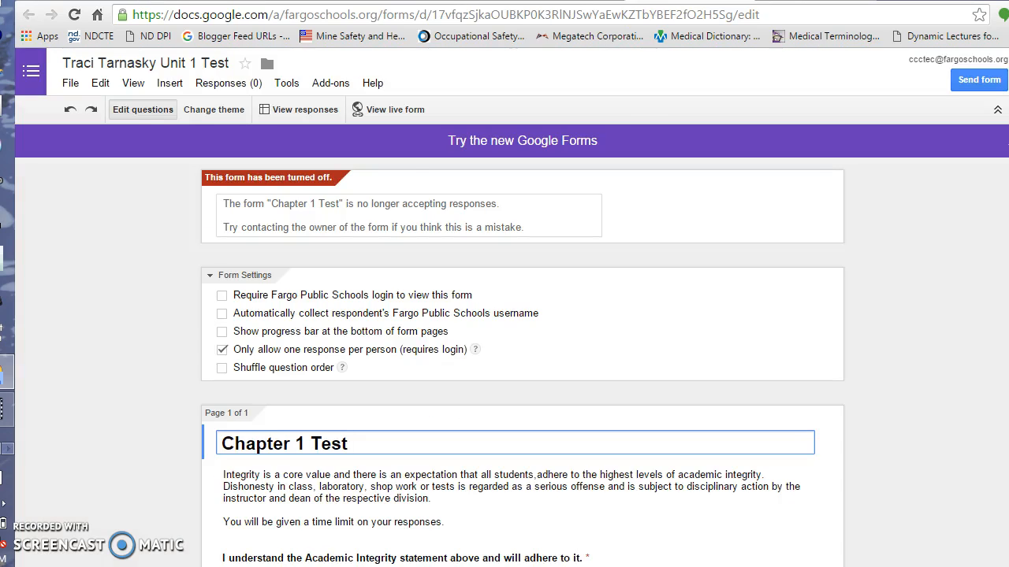
left_click(224, 87)
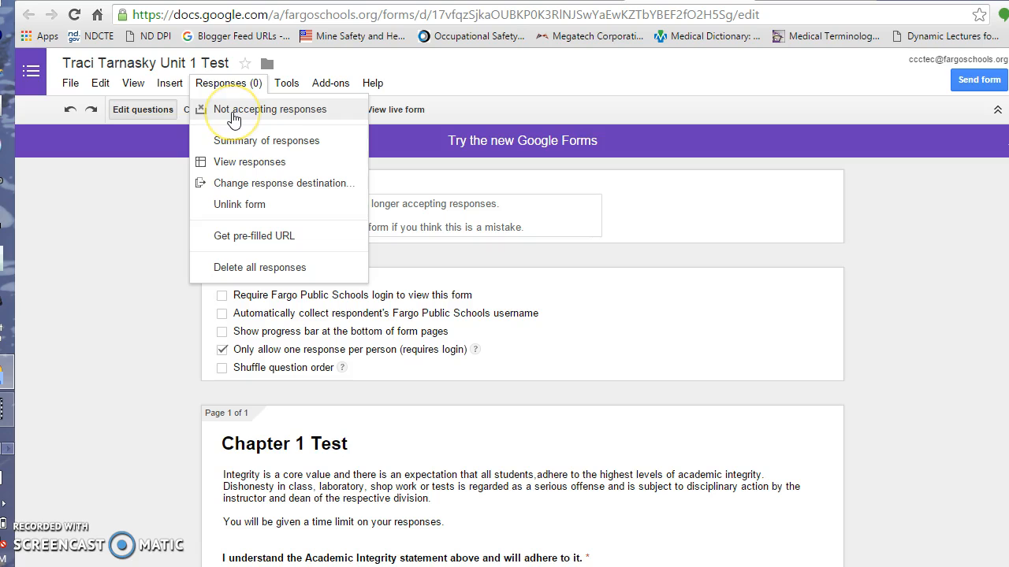
left_click(238, 112)
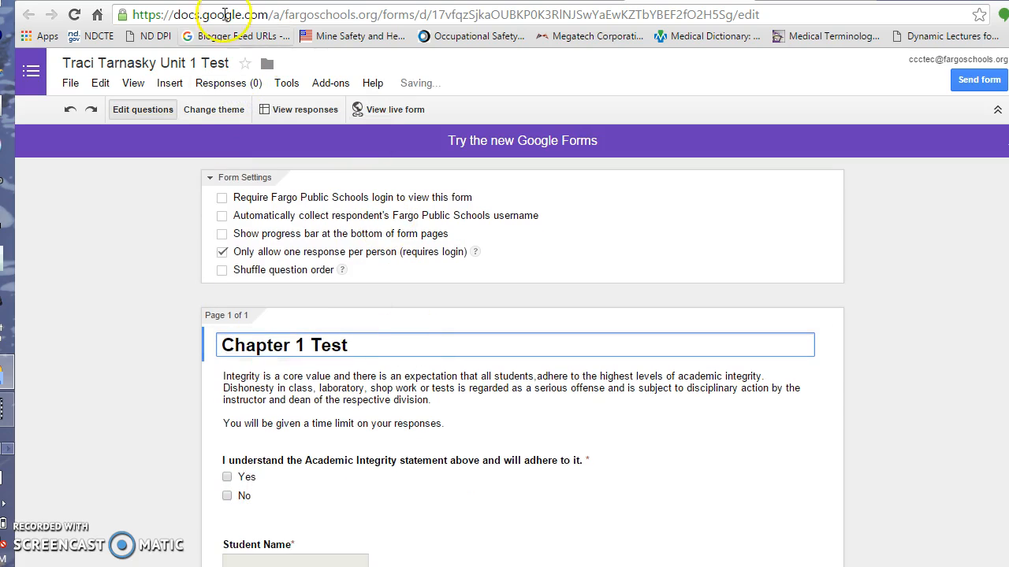
left_click(185, 1)
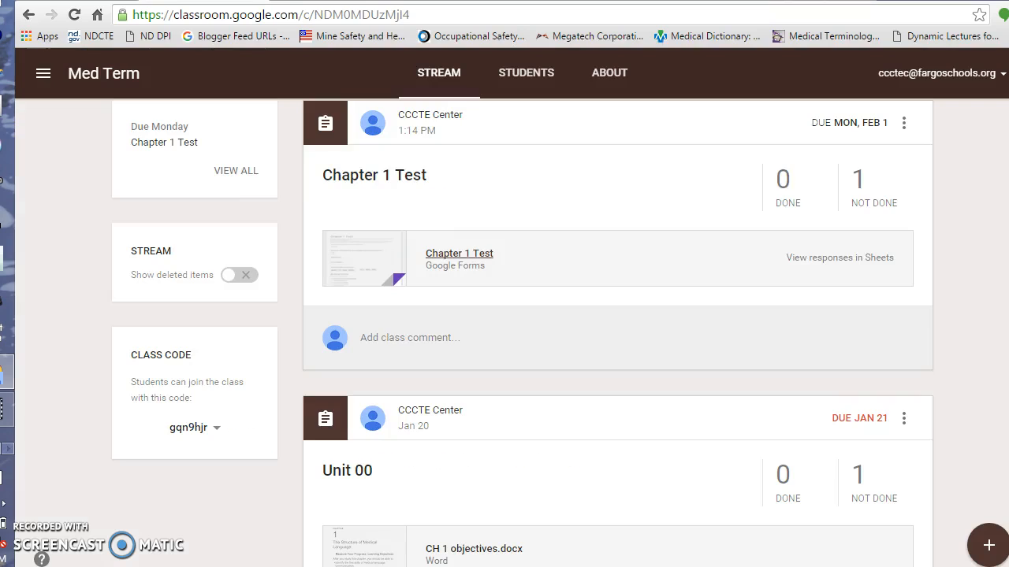
Step: Preview the live Chapter 1 Test form as students see it, then set it to not accepting responses
left_click(480, 261)
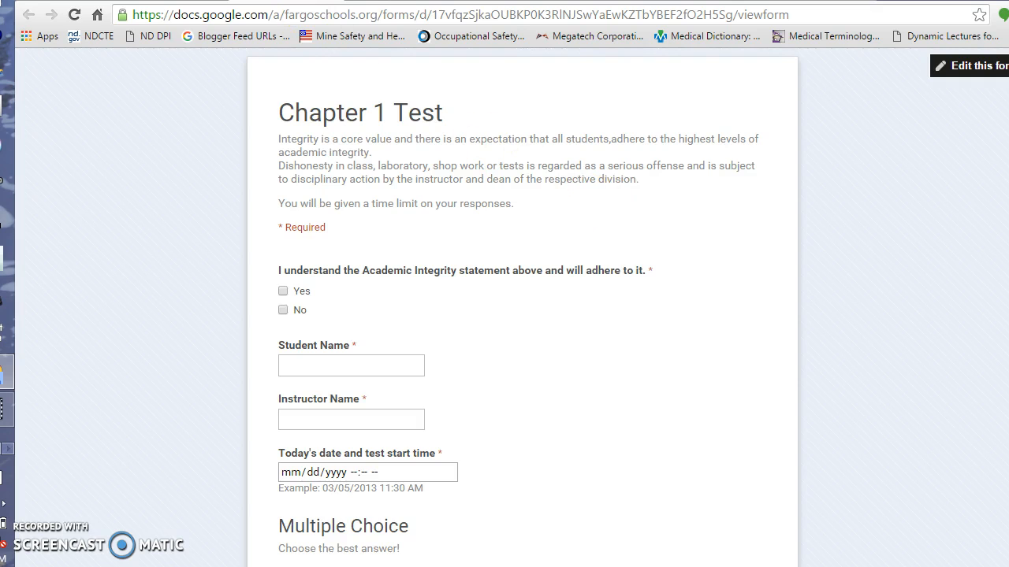
key("ctrl+w")
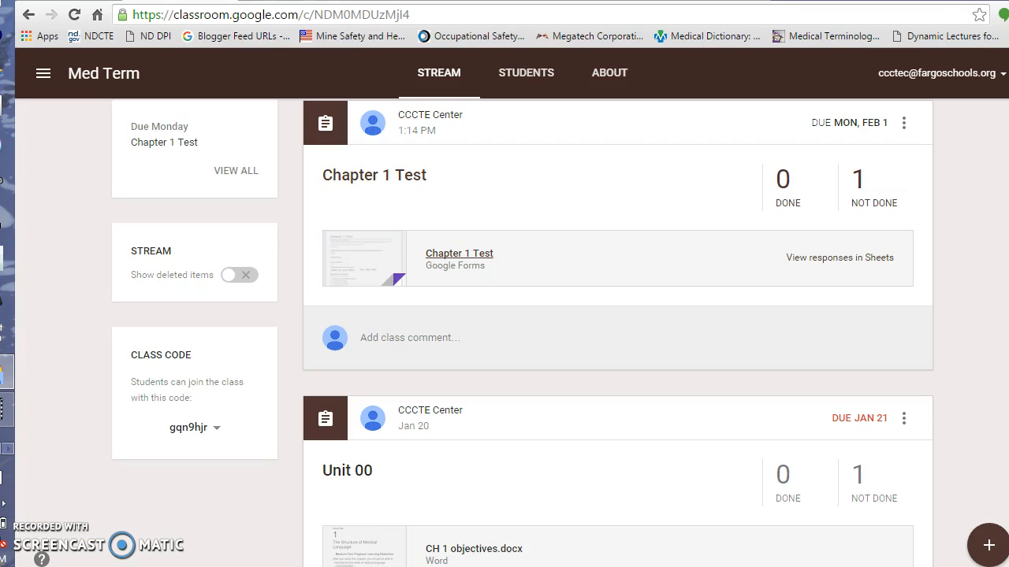
key("ctrl+Tab")
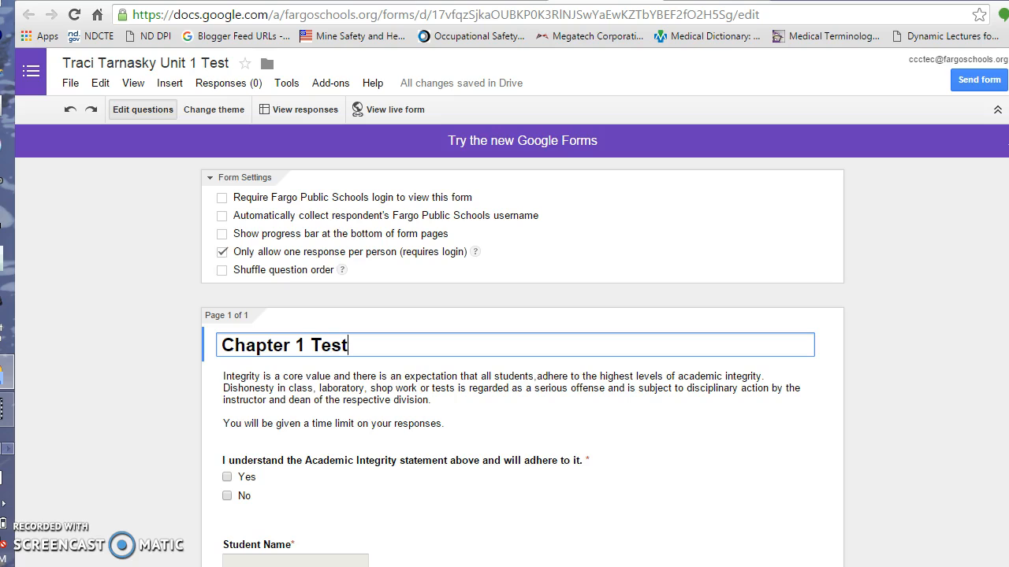
left_click(229, 83)
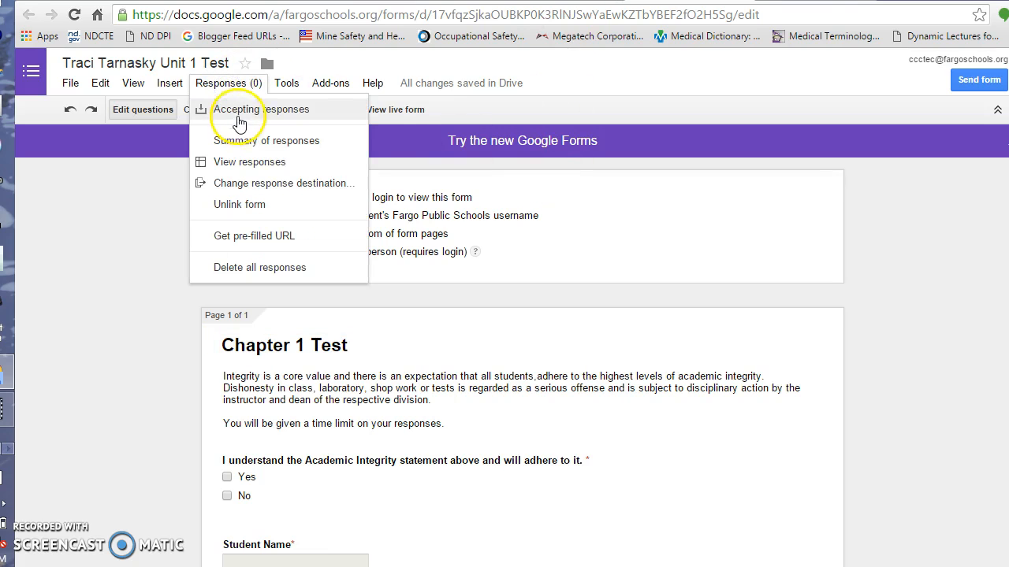
left_click(239, 113)
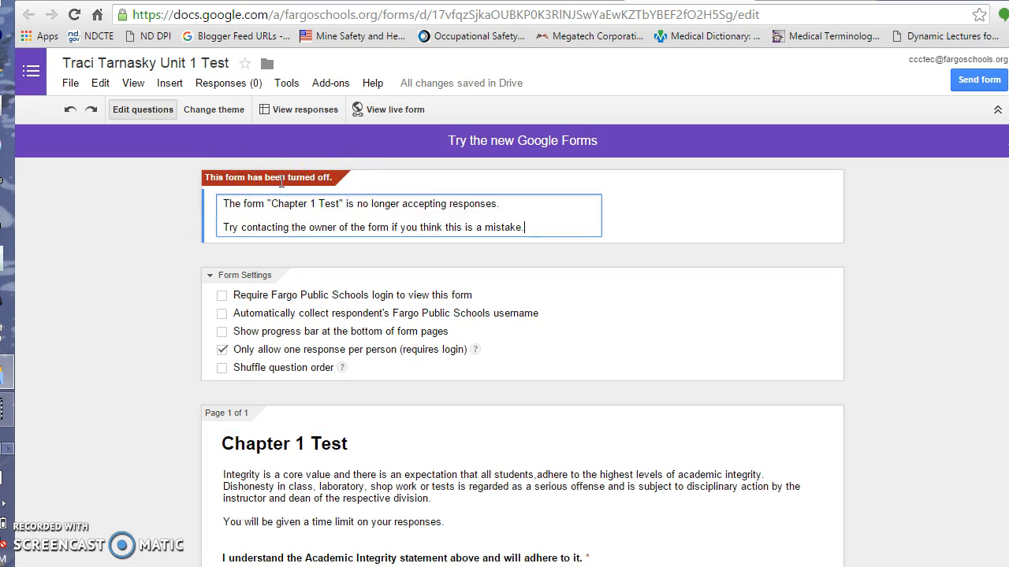
left_click(389, 198)
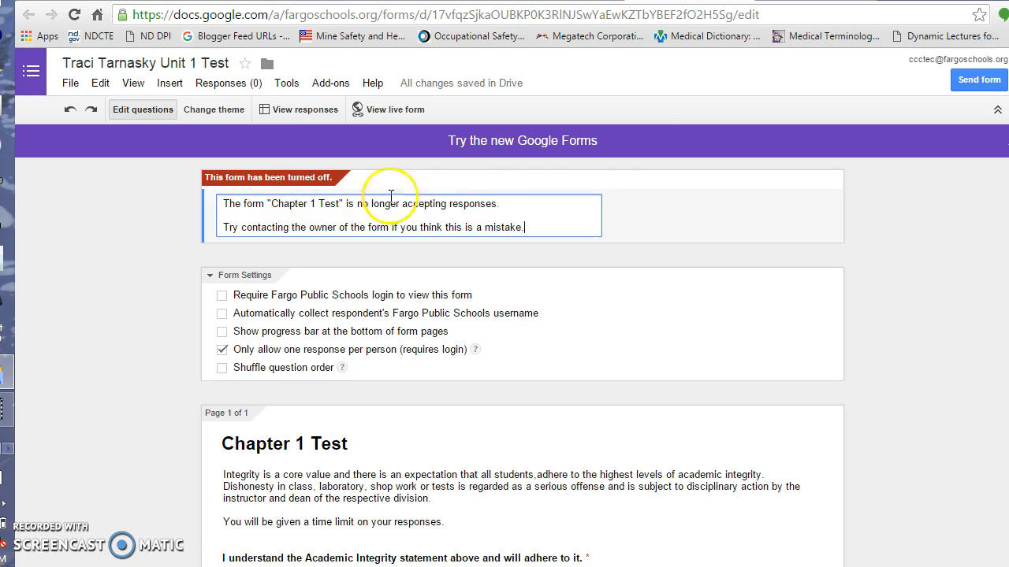